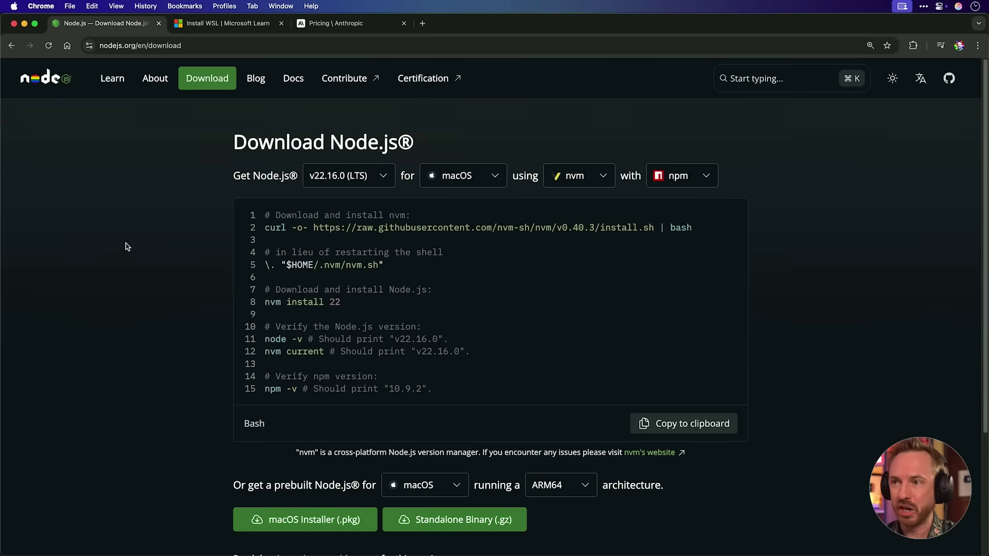
# Step: Check the Node.js OS dropdown, keep macOS, and switch to the Install WSL guide
pyautogui.click(533, 166)
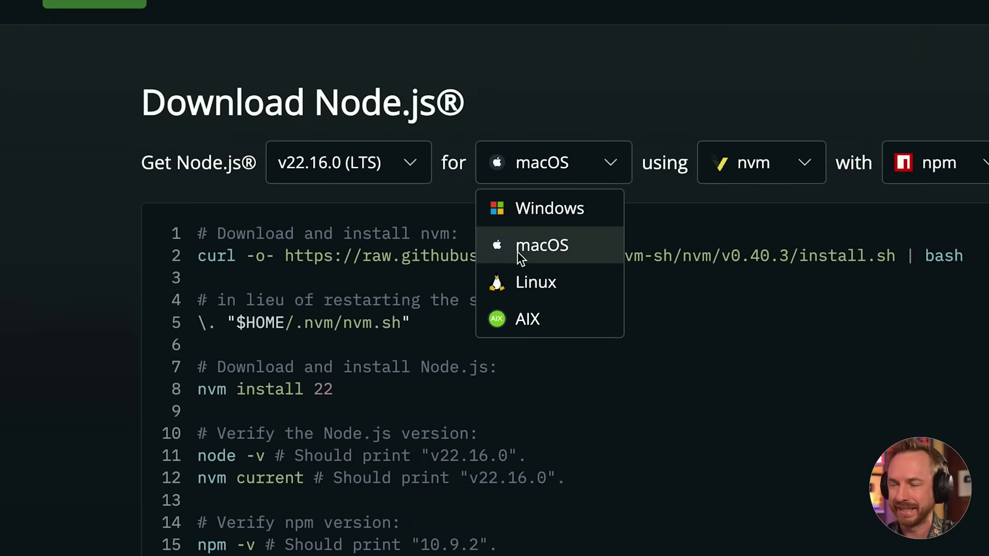
pyautogui.press('Escape')
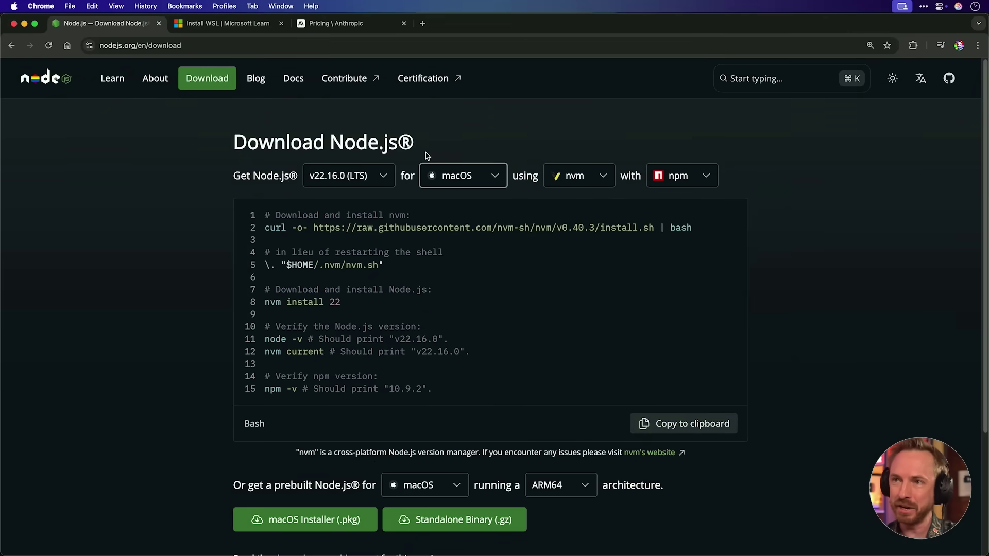
pyautogui.click(218, 29)
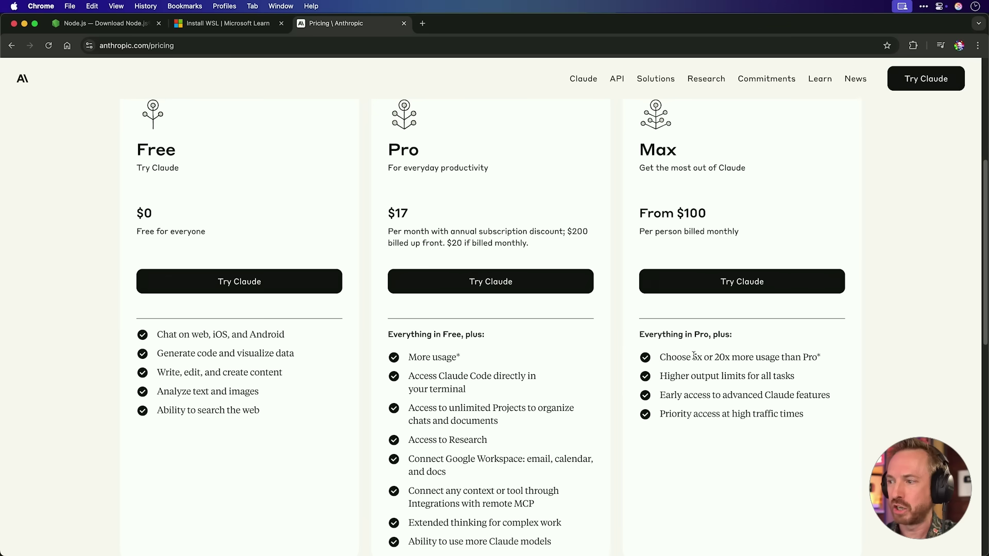
# Step: Highlight '5x or 20x' in the Max plan's feature list
pyautogui.moveTo(714, 356); pyautogui.dragTo(728, 357)
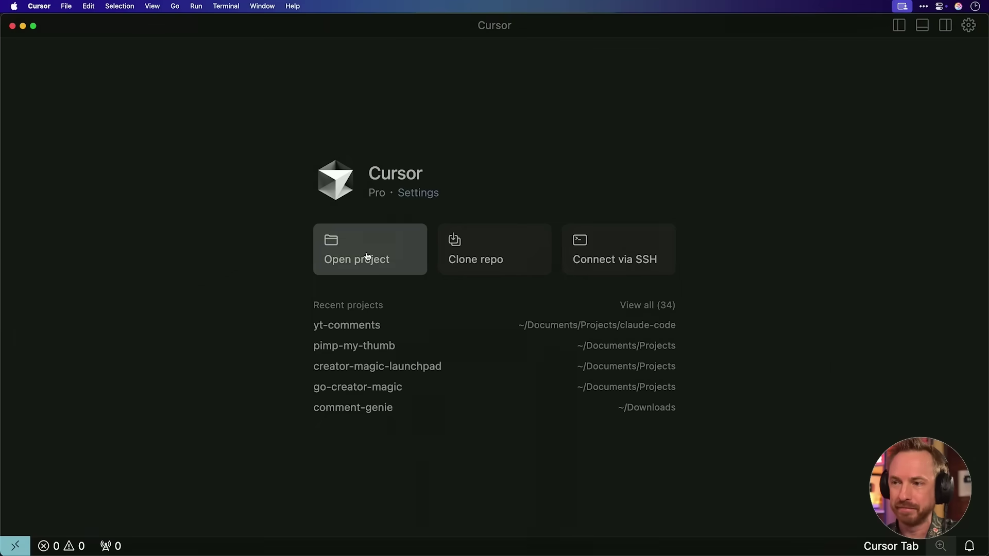
# Step: Create a new yt-comments folder, open it as the project, and close the chat panel
pyautogui.click(367, 258)
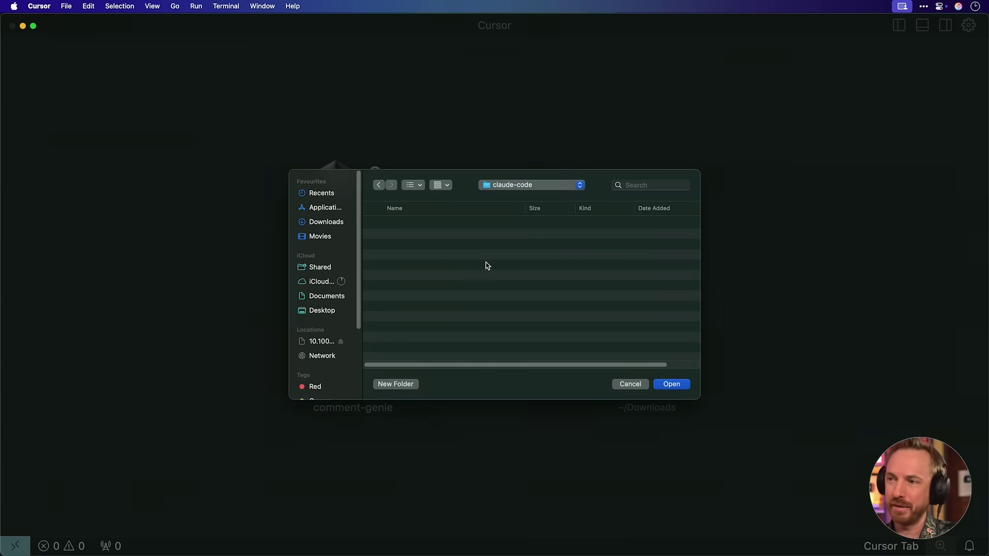
pyautogui.click(392, 385)
pyautogui.write('yt-comments')
pyautogui.press('Return')
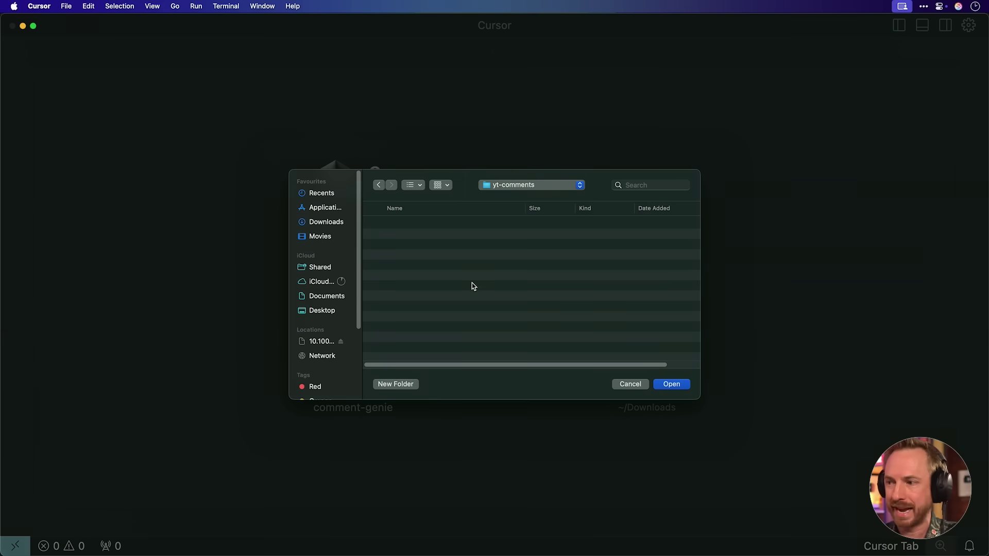
pyautogui.click(670, 384)
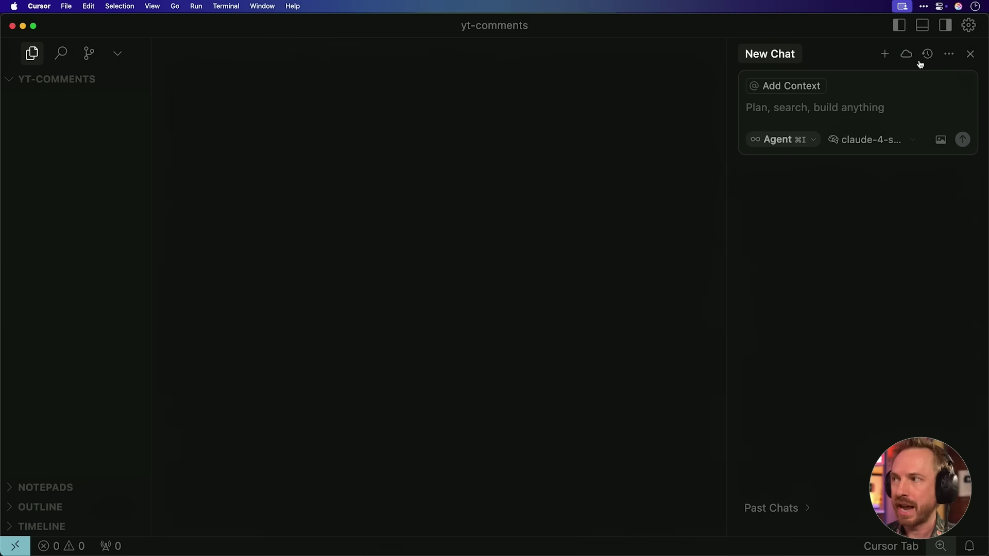
pyautogui.click(970, 54)
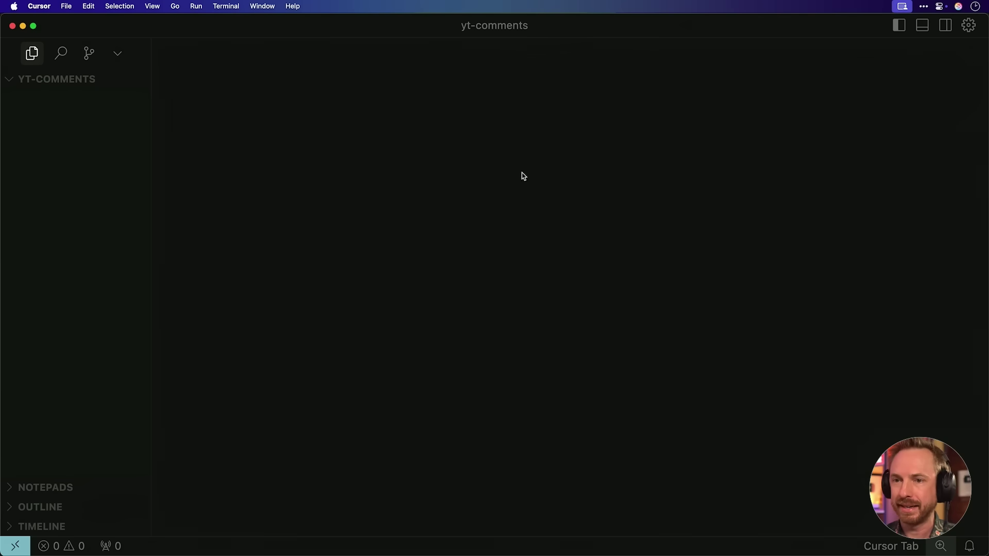
pyautogui.moveTo(77, 139)
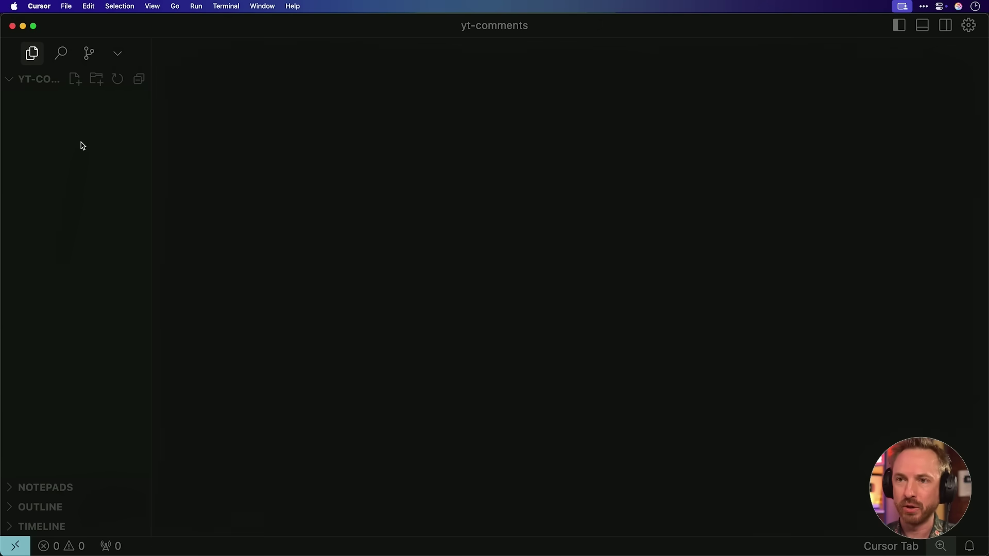
pyautogui.click(226, 7)
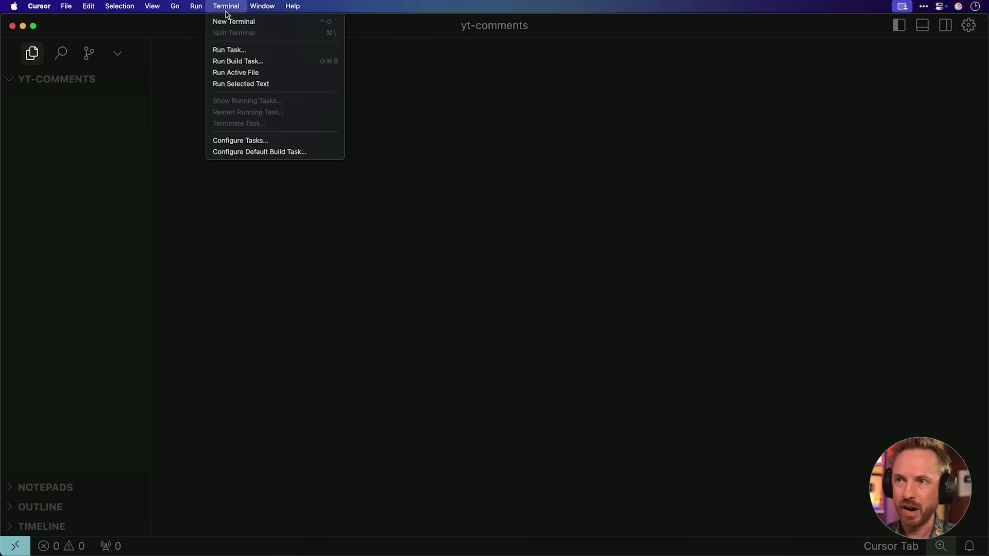
# Step: Open a full-width terminal, launch Claude Code with claude, and run /init
pyautogui.click(225, 21)
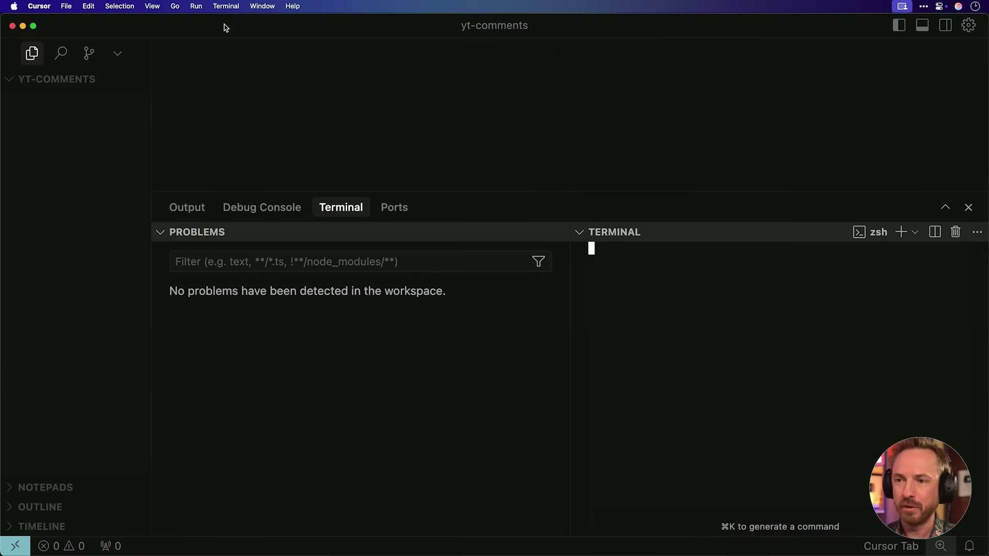
pyautogui.click(162, 233)
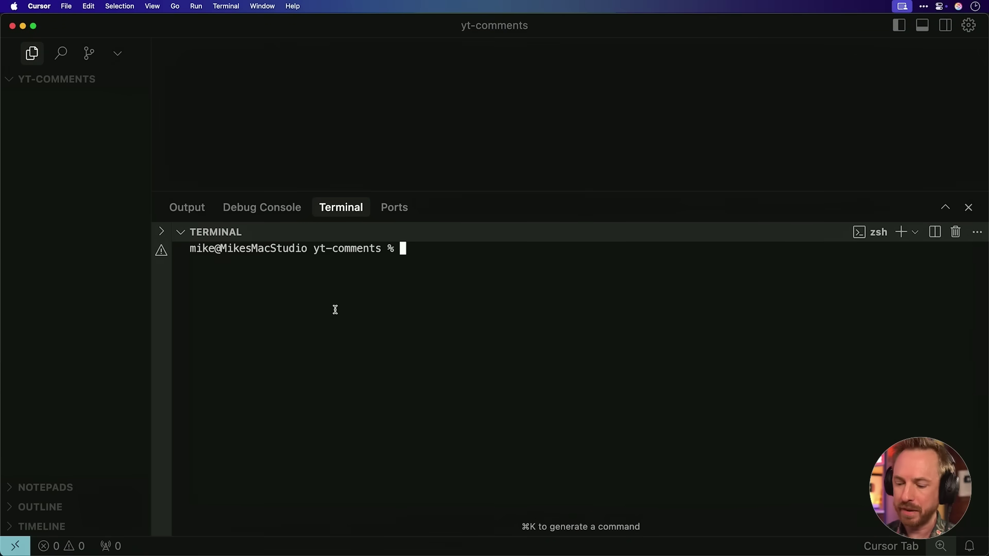
pyautogui.write('claude')
pyautogui.press('Return')
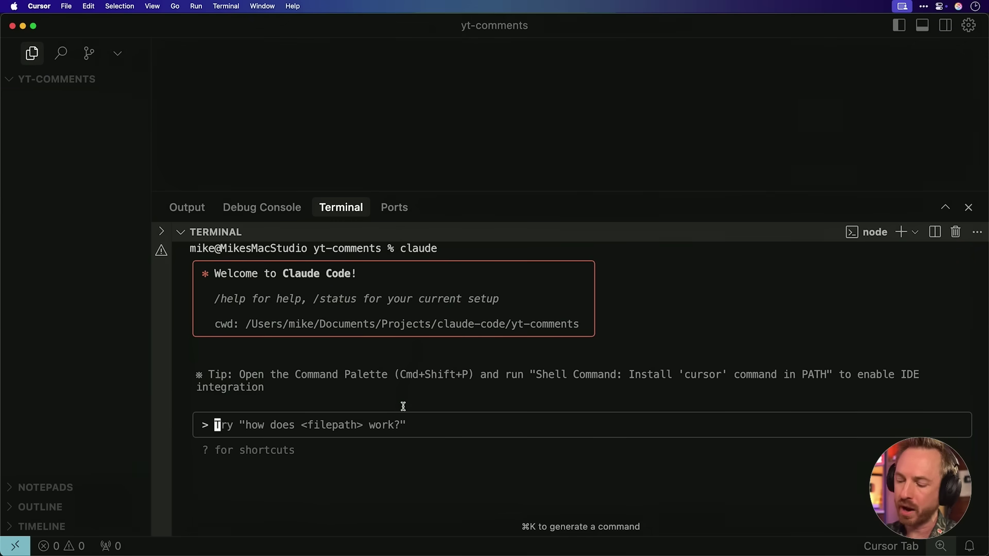
pyautogui.write('/')
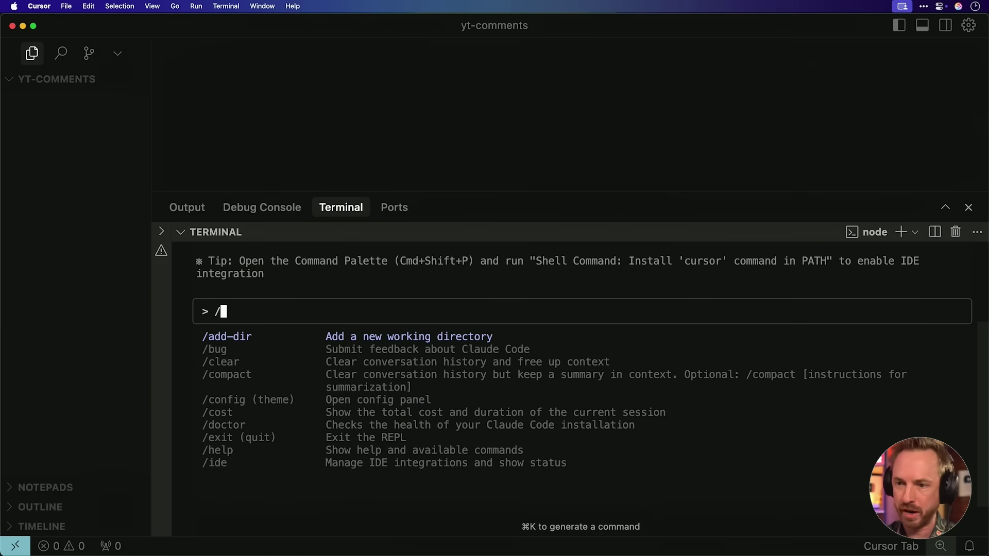
pyautogui.write('ini')
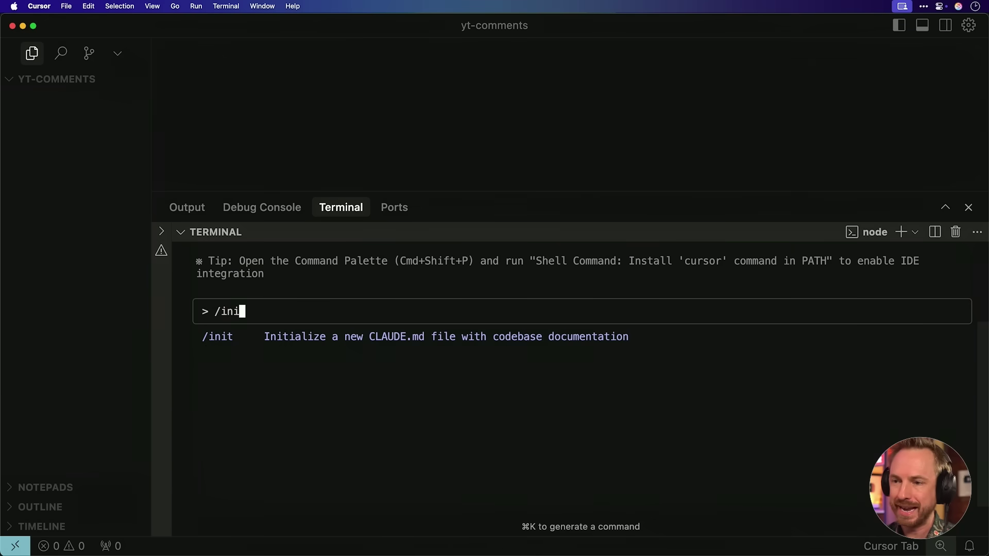
pyautogui.write('t')
pyautogui.press('Return')
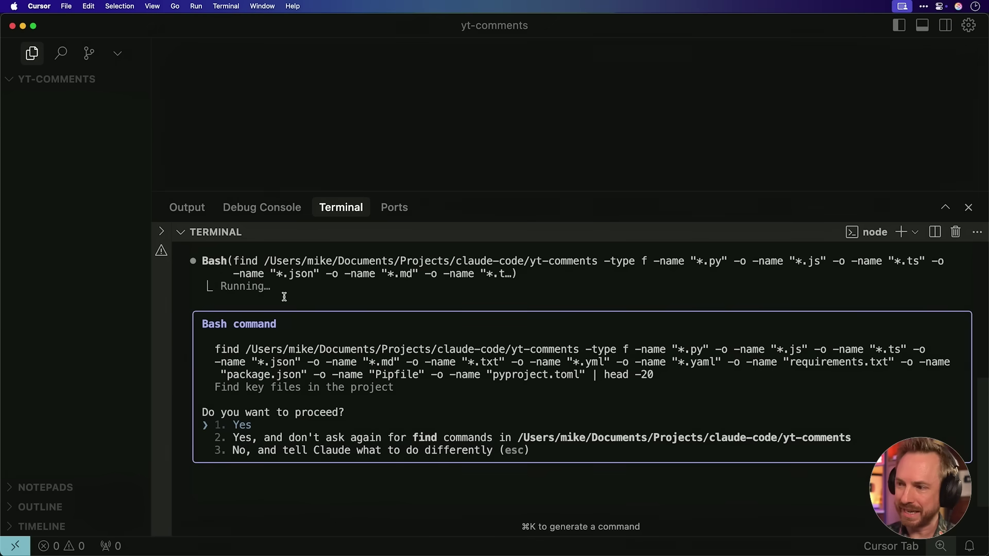
# Step: Approve Claude's find and ls commands, always allowing the latter, and expand the .claude folder
pyautogui.press('Return')
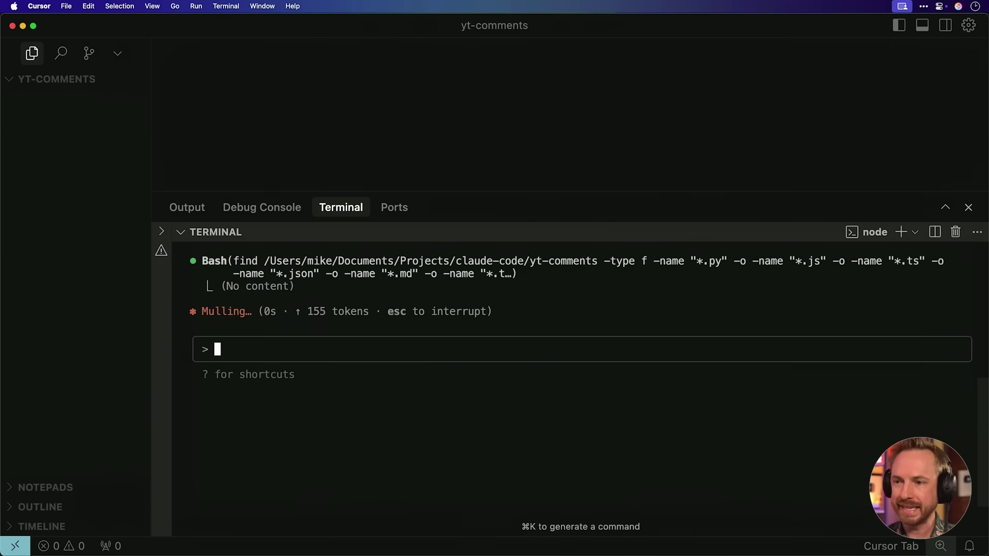
pyautogui.press('Down')
pyautogui.press('Return')
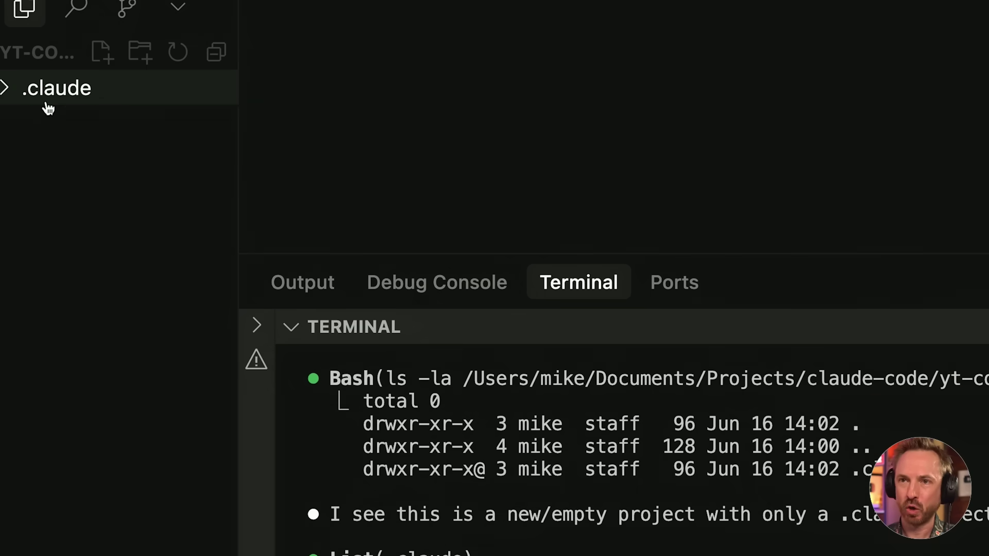
pyautogui.click(46, 99)
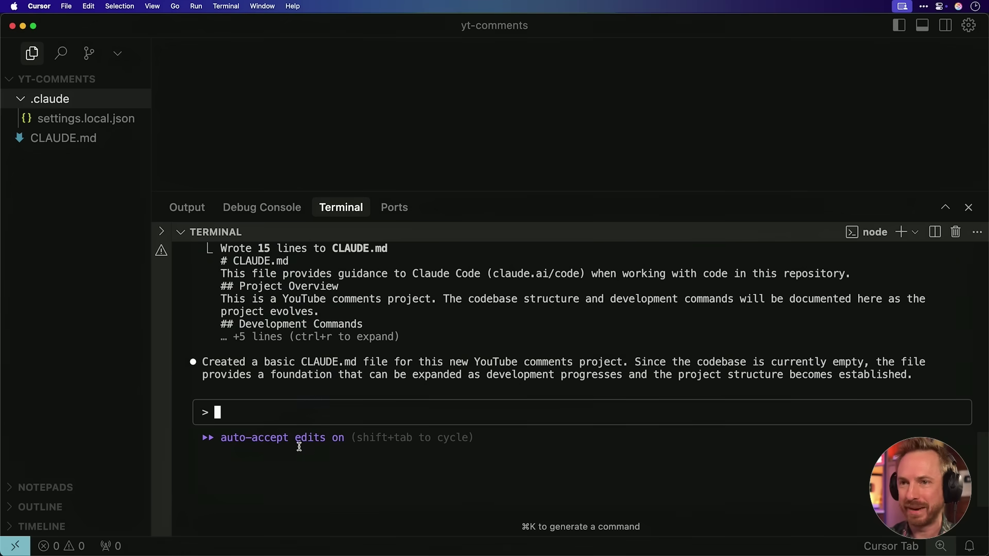
# Step: Overwrite CLAUDE.md with the nine pasted YouTube Comment Analyzer guidelines and save it
pyautogui.click(109, 146)
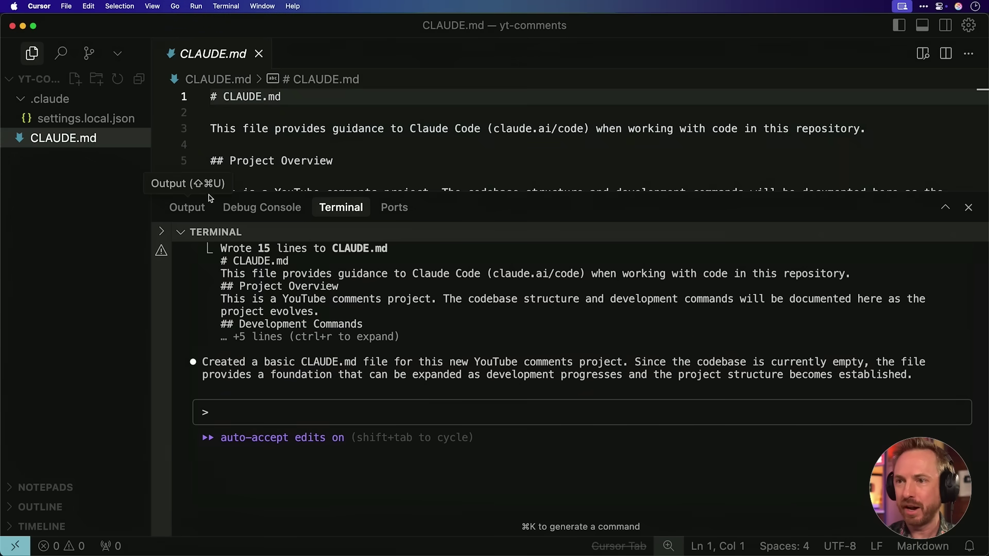
pyautogui.moveTo(210, 195); pyautogui.dragTo(213, 390)
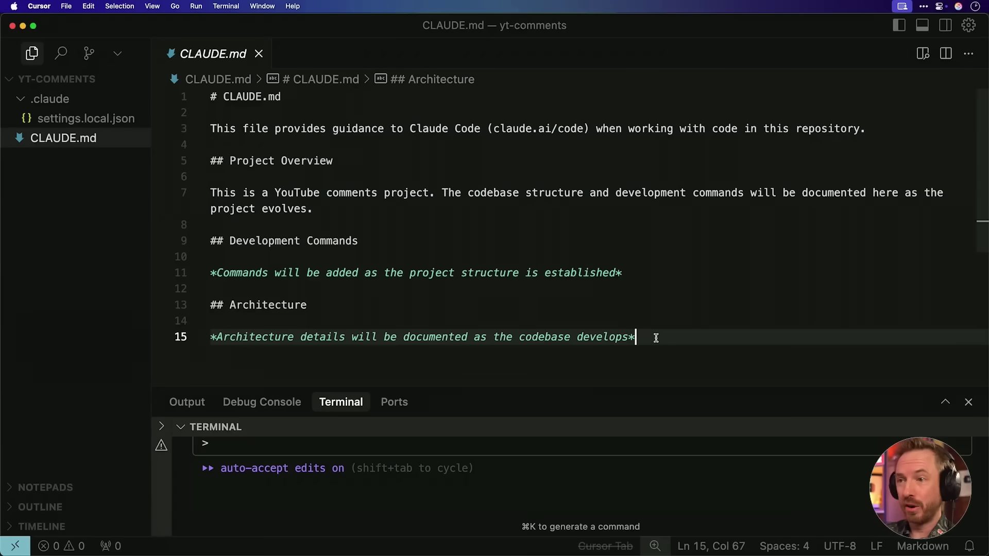
pyautogui.press('super+a')
pyautogui.press('BackSpace')
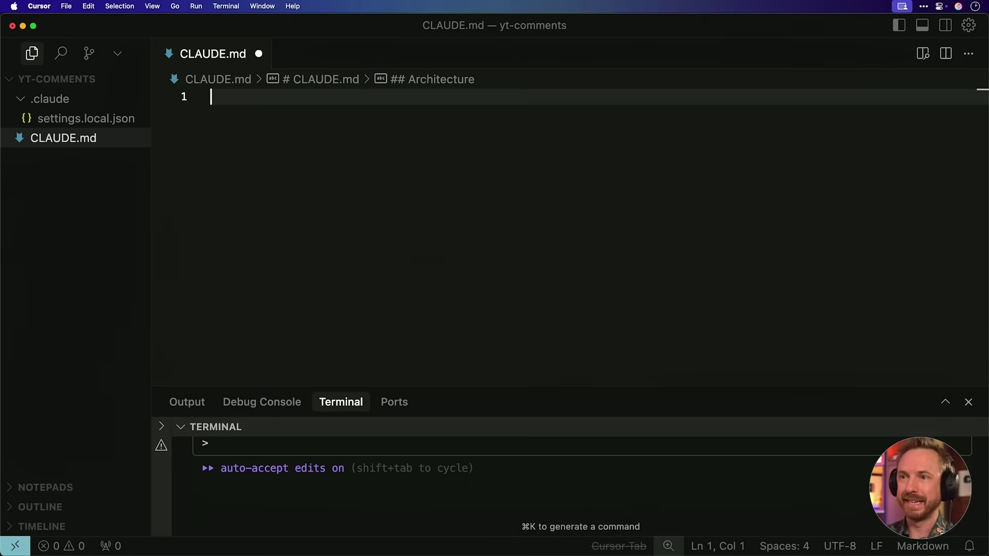
pyautogui.write('# YouTube Comment Analyzer Project Guidelines - Keep the UI clean and simple - single input, clear output - Focus on actionable insights for content creators - Use YouTube red/white color scheme for familiarity - Prioritize fast loading and processing - Make all analysis results easy to copy/export - Use clear, jargon-free language in recommendations - Ensure mobile responsiveness for creators on-the-go - Display progress indicators during comment analysis')
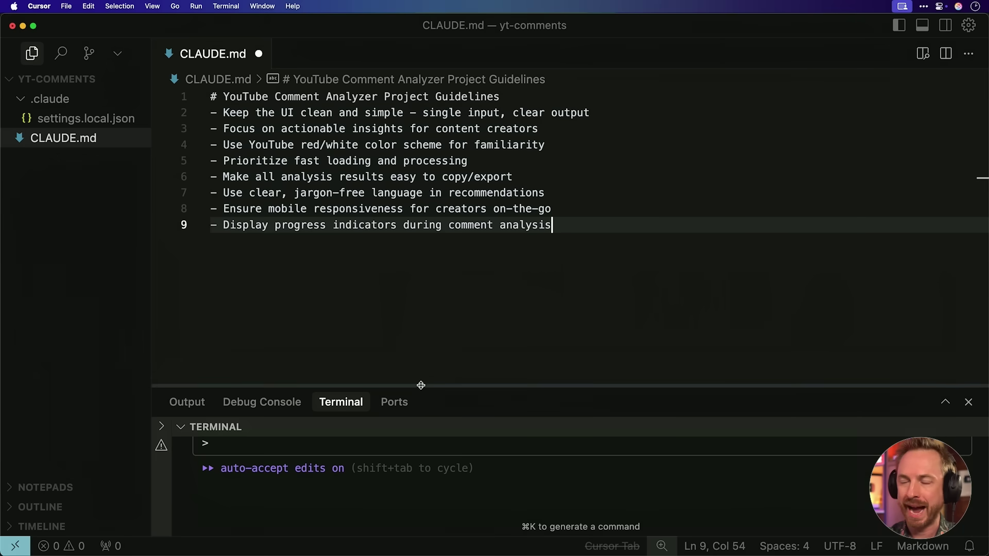
pyautogui.moveTo(421, 384); pyautogui.dragTo(421, 237)
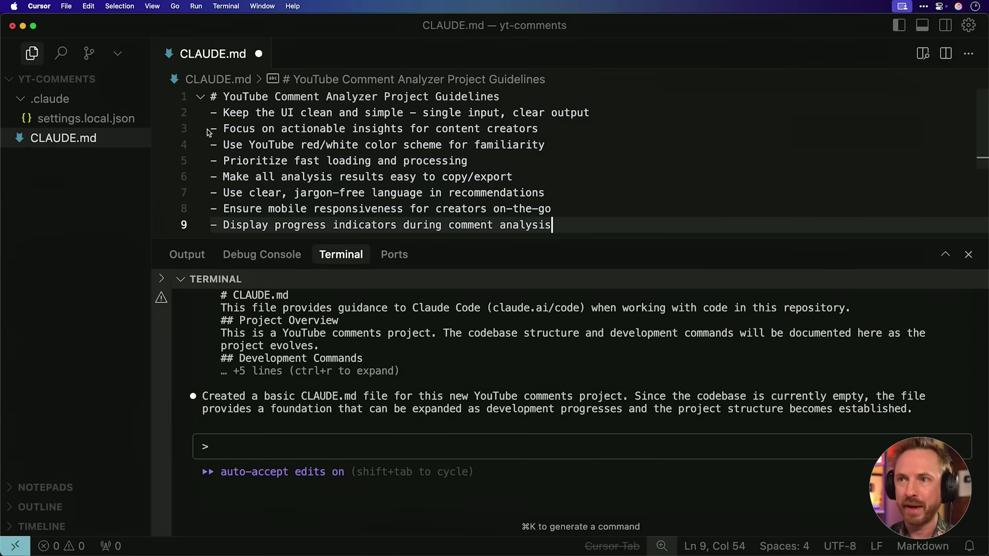
pyautogui.click(405, 129)
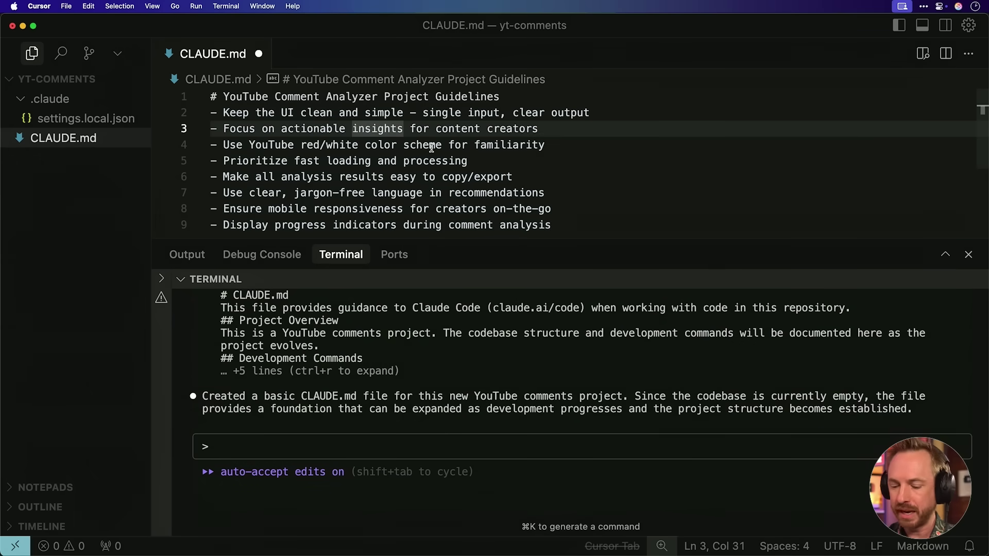
pyautogui.press('super+s')
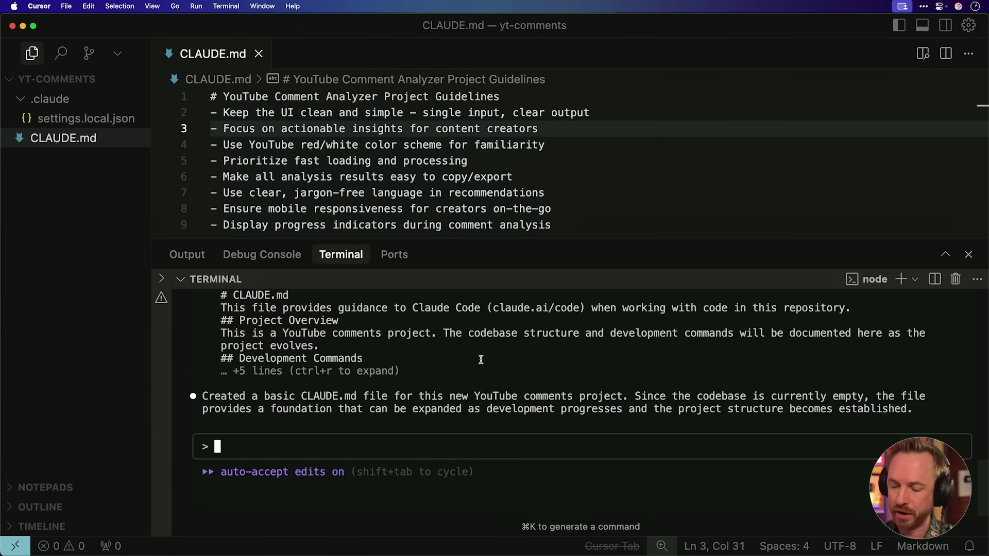
pyautogui.write('/con')
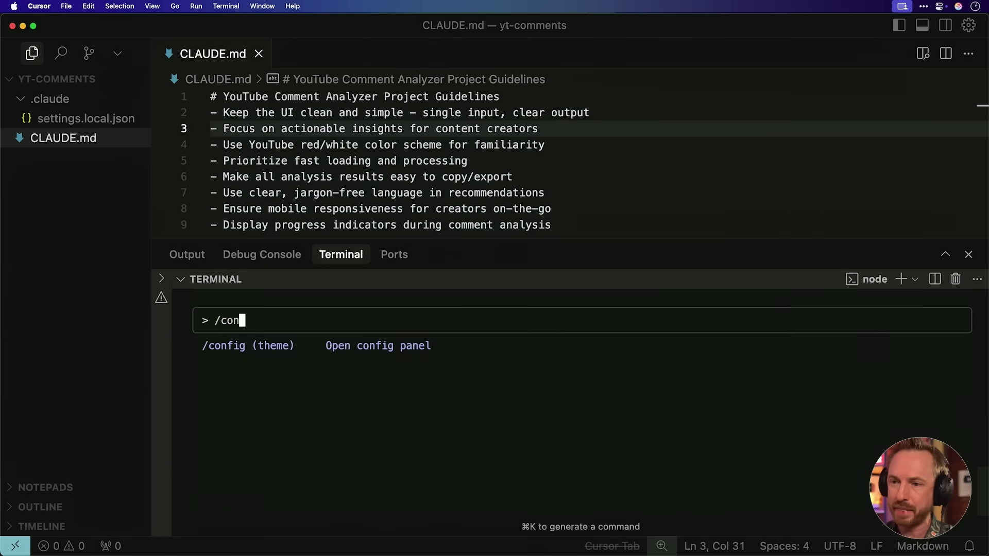
# Step: In /config, change the Model setting to Opus and close the config panel
pyautogui.press('Return')
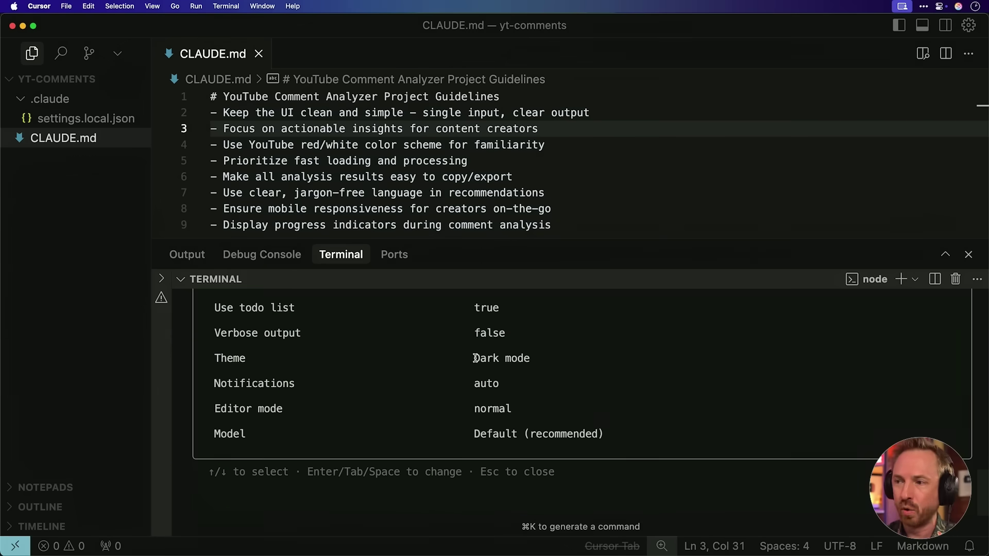
pyautogui.press('Down')
pyautogui.press('Down')
pyautogui.press('Down')
pyautogui.press('Down')
pyautogui.press('Up')
pyautogui.press('Up')
pyautogui.press('Down')
pyautogui.press('Down')
pyautogui.press('Down')
pyautogui.press('Down')
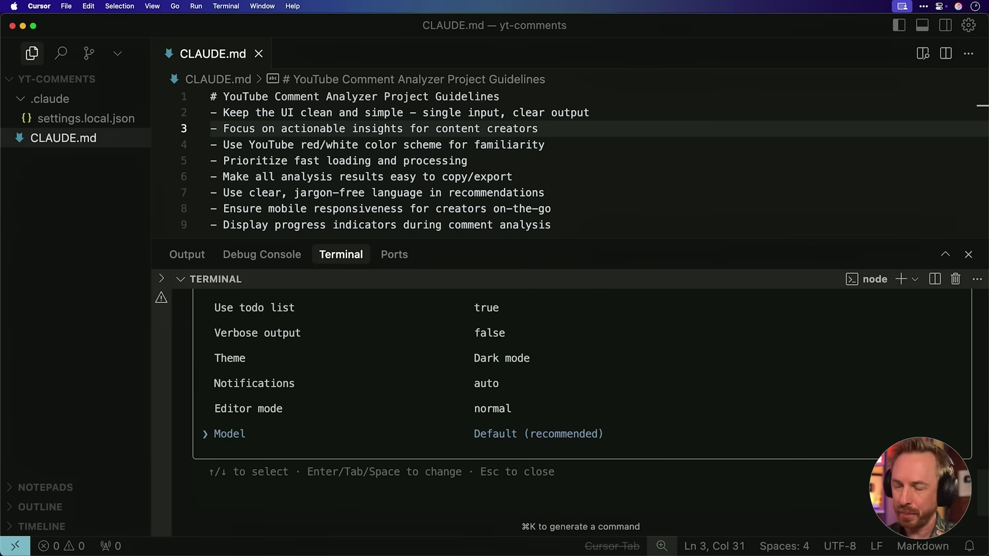
pyautogui.press('Return')
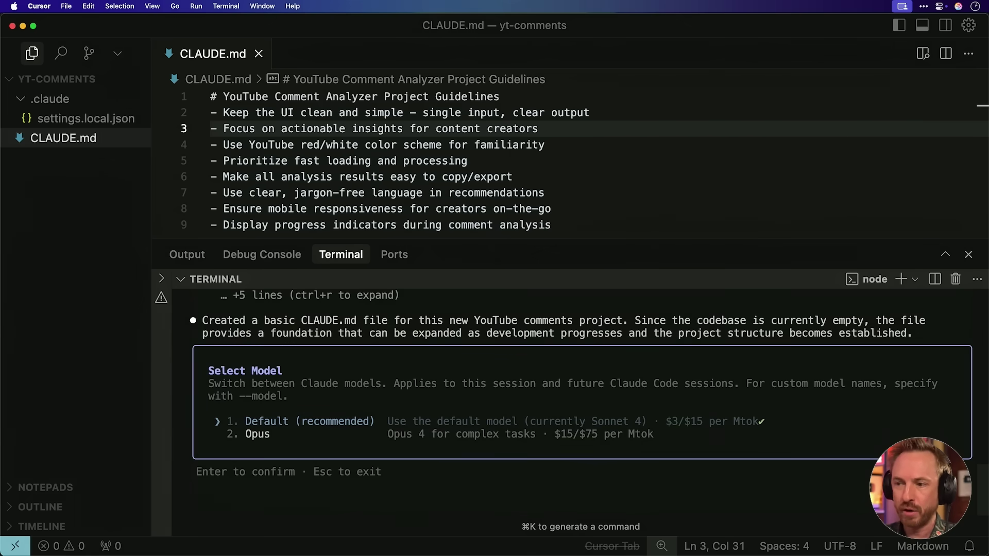
pyautogui.press('Down')
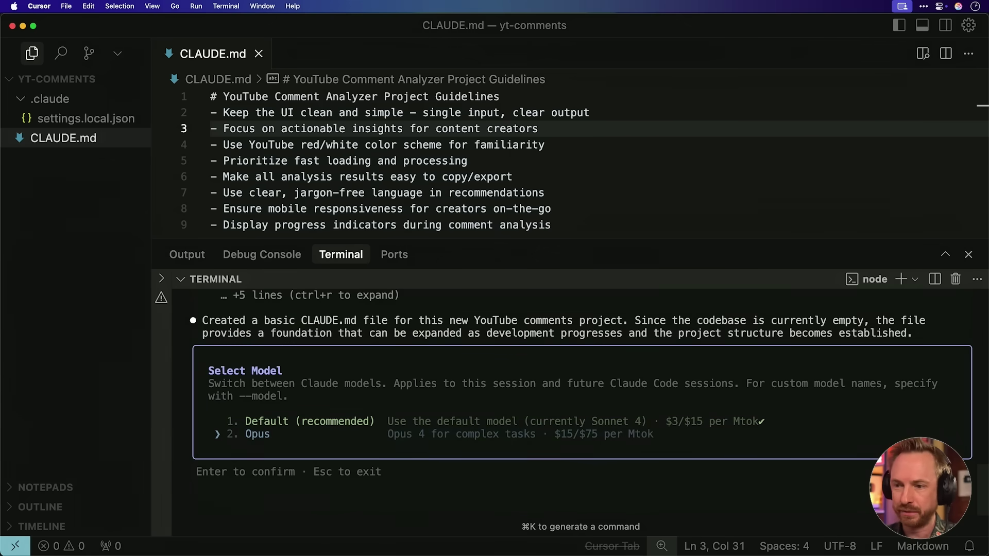
pyautogui.press('Return')
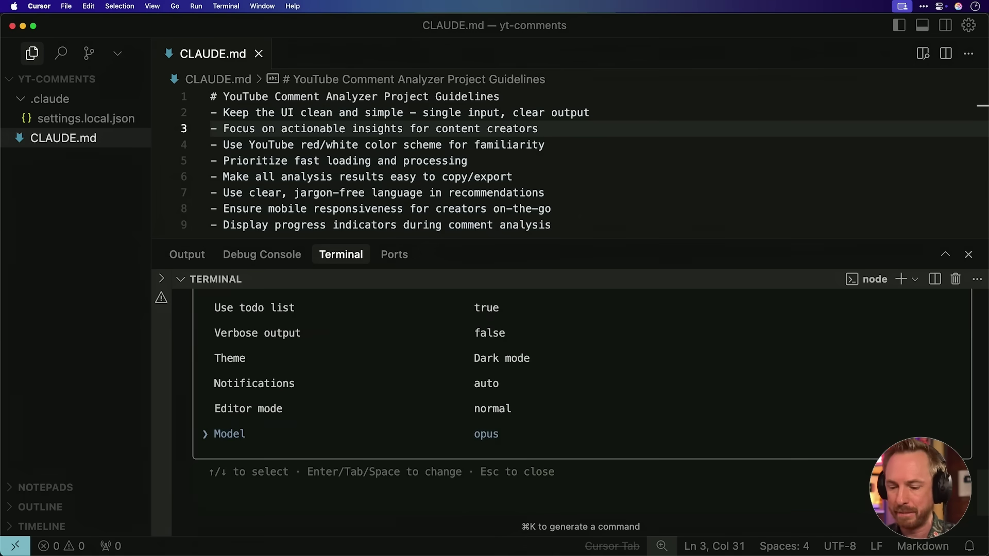
pyautogui.press('Escape')
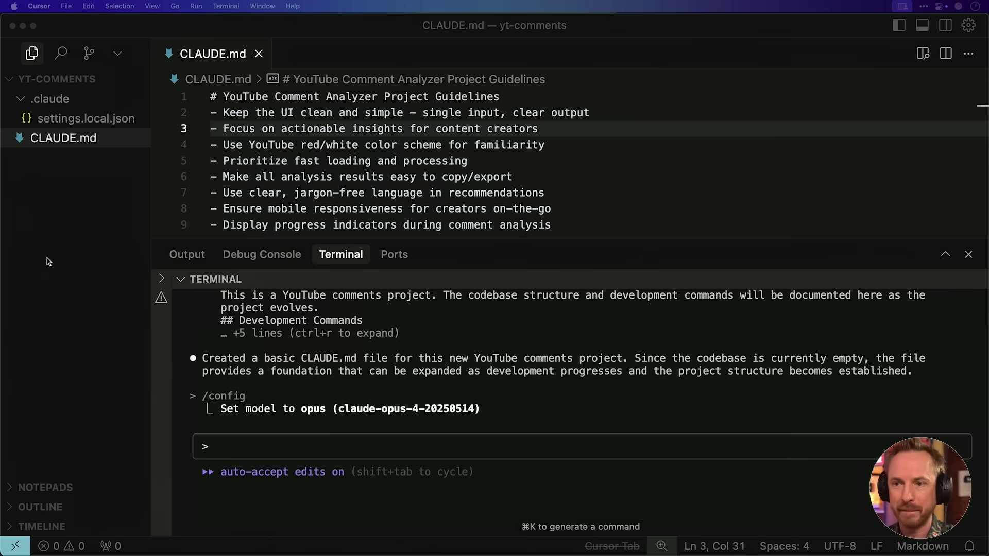
# Step: Paste the build prompt into Claude Code's input and enlarge the terminal
pyautogui.click(441, 279)
pyautogui.press('super+v')
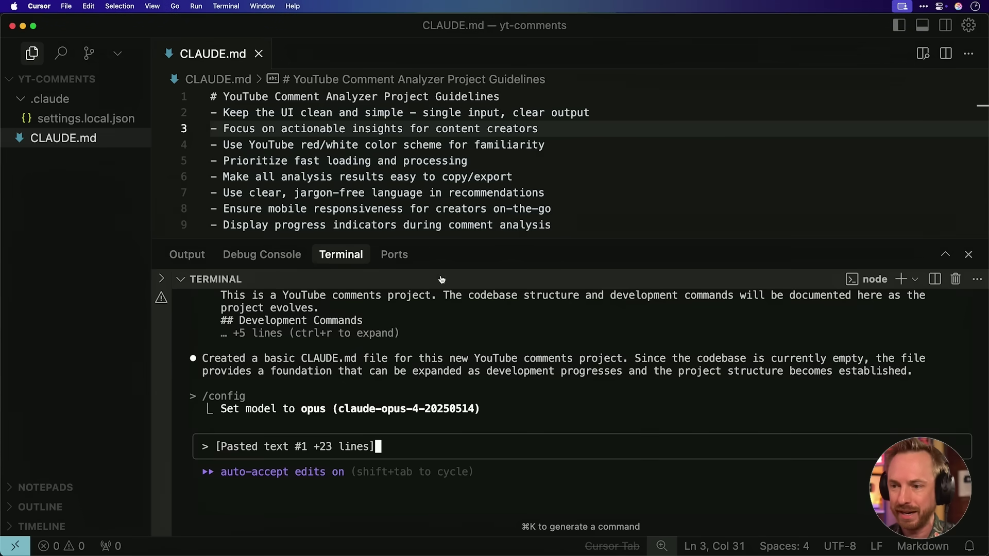
pyautogui.moveTo(439, 240); pyautogui.dragTo(419, 162)
# Step: Paste the same build prompt into a new Untitled-1 file to read it in full
pyautogui.click(320, 146)
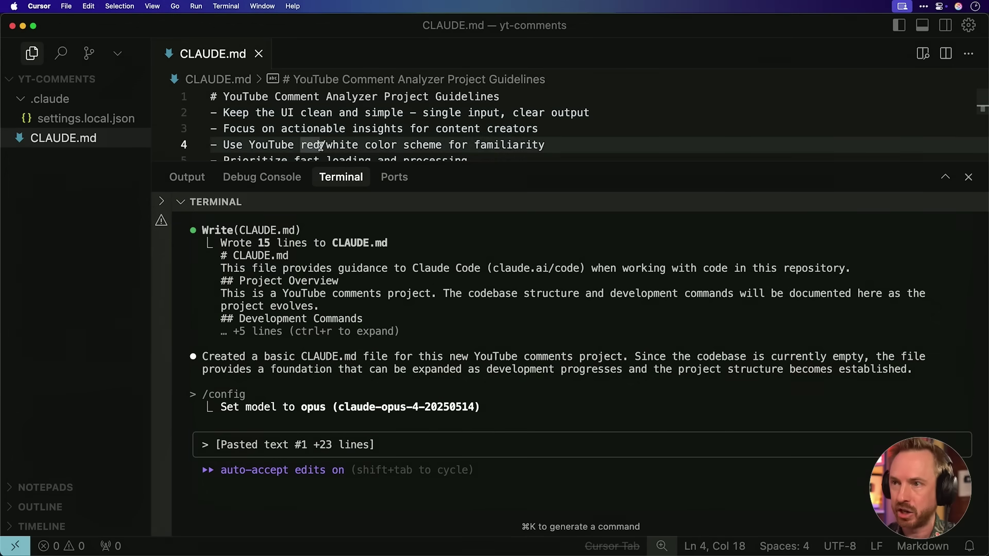
pyautogui.press('super+n')
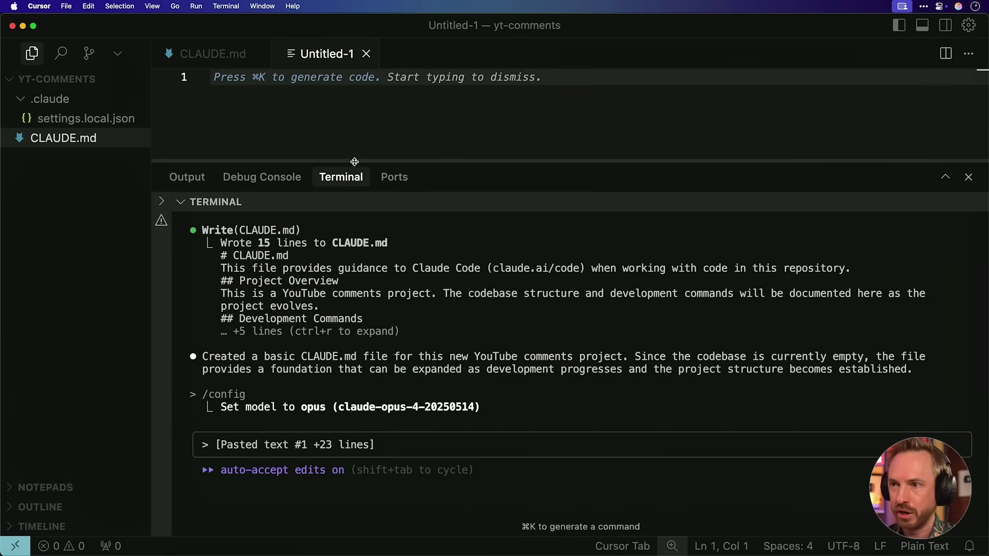
pyautogui.press('super+v')
pyautogui.moveTo(354, 161); pyautogui.dragTo(347, 376)
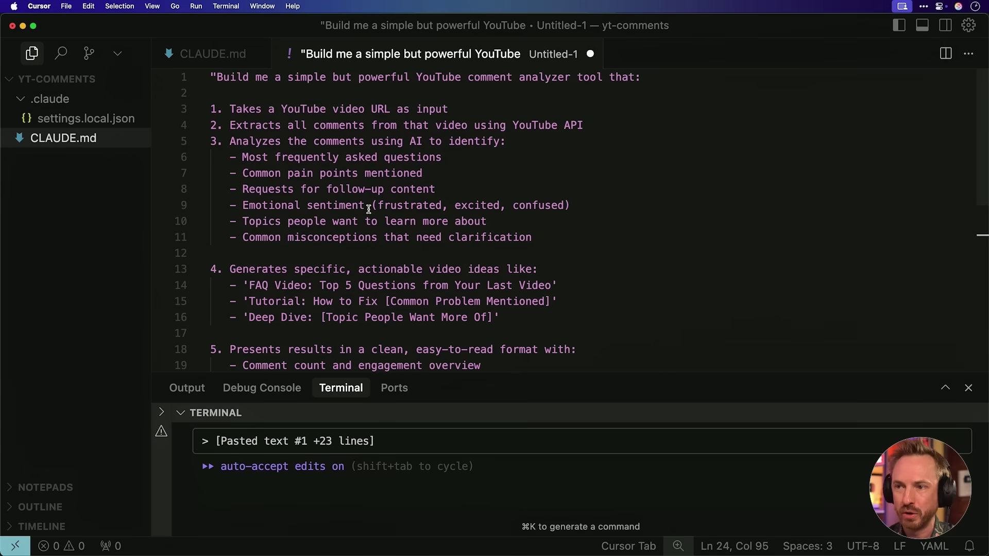
pyautogui.scroll(-2, 369, 208)
pyautogui.scroll(-1, 368, 208)
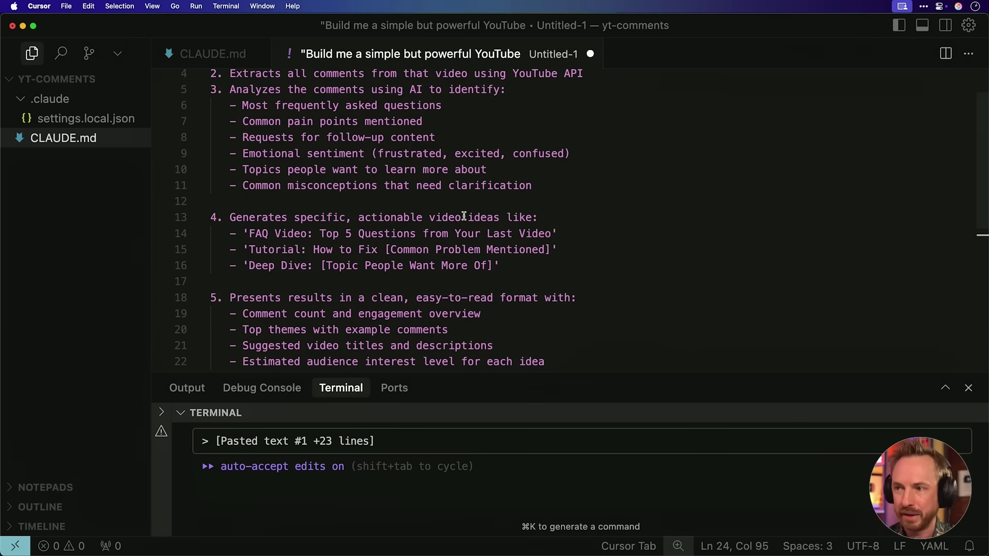
pyautogui.scroll(-2, 463, 216)
pyautogui.scroll(-1, 464, 217)
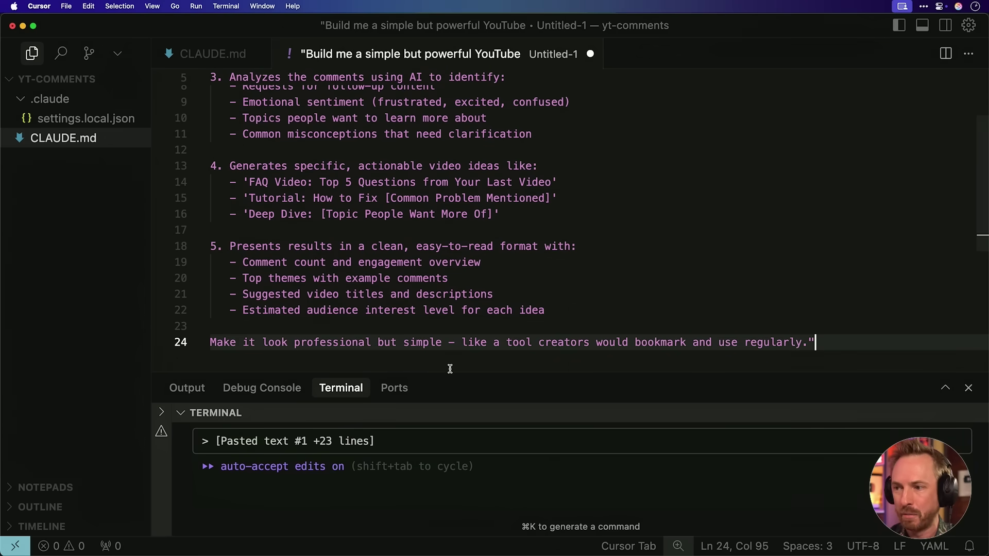
pyautogui.moveTo(446, 361); pyautogui.dragTo(447, 155)
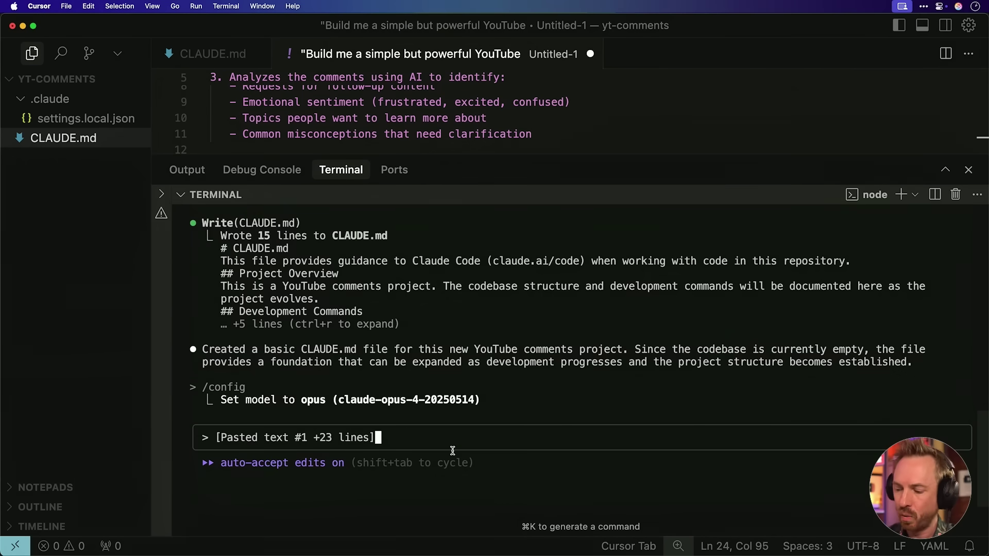
# Step: Submit the pasted 23-line comment analyzer request to Claude Code
pyautogui.press('Return')
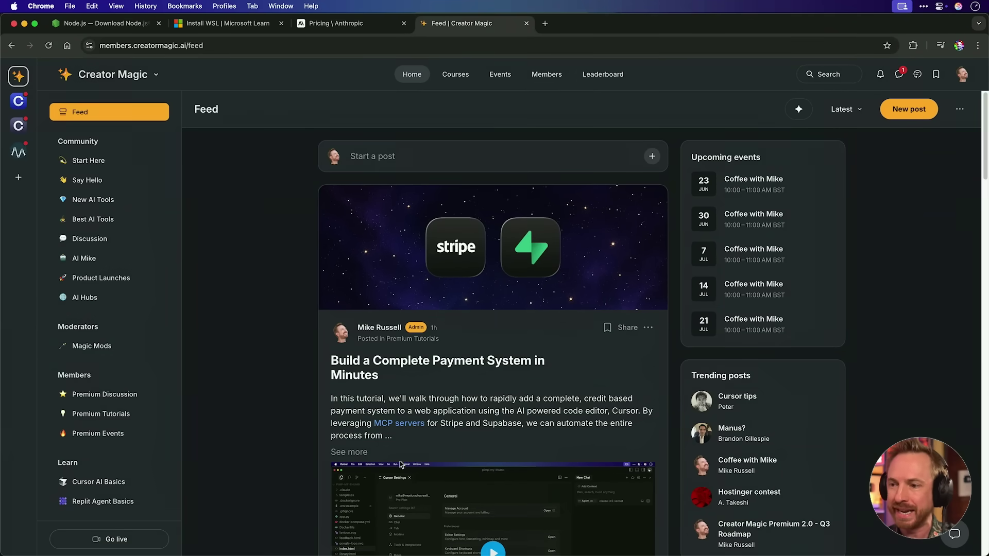
# Step: Expand the full payment system tutorial post in the Creator Magic feed
pyautogui.click(349, 452)
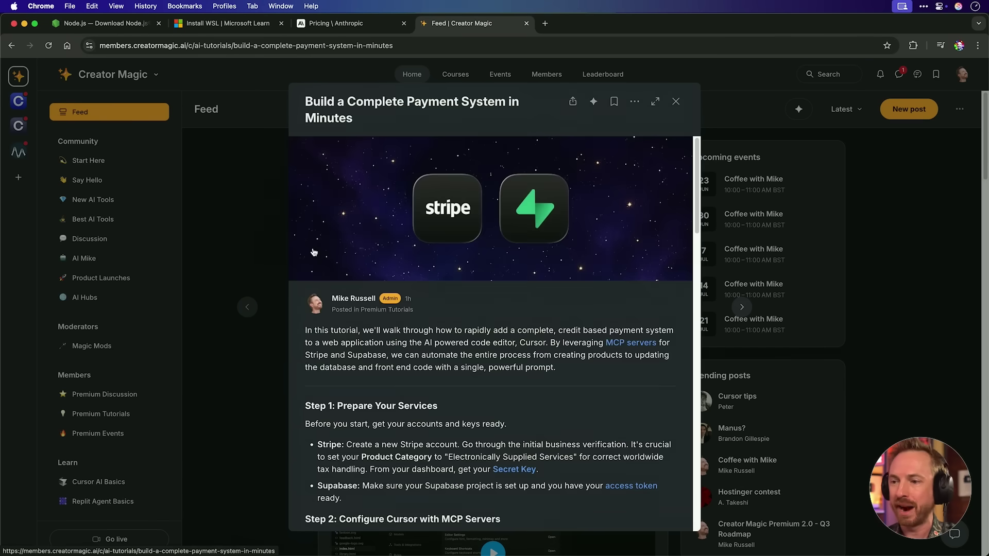
pyautogui.scroll(-15, 313, 252)
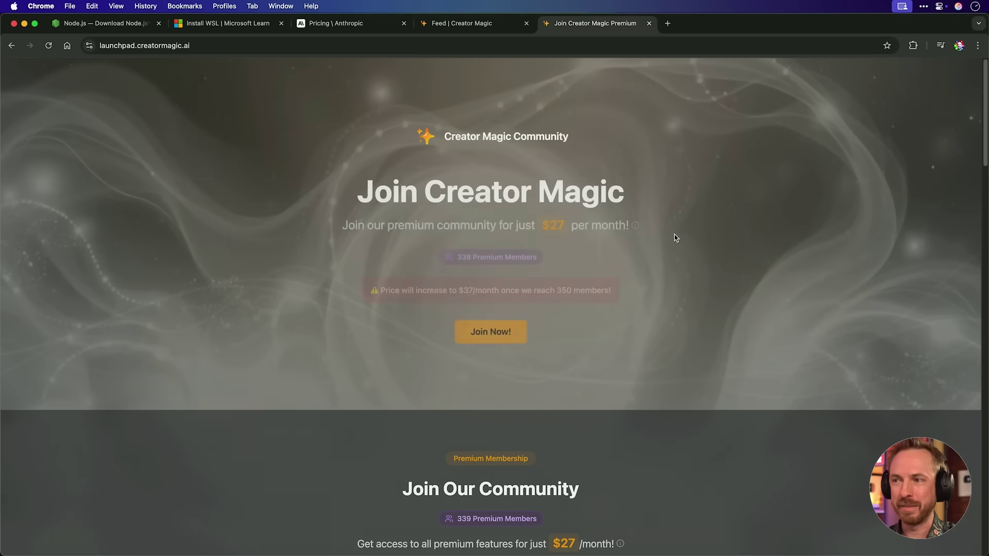
pyautogui.scroll(-1, 675, 238)
pyautogui.scroll(-2, 674, 237)
pyautogui.scroll(-1, 675, 237)
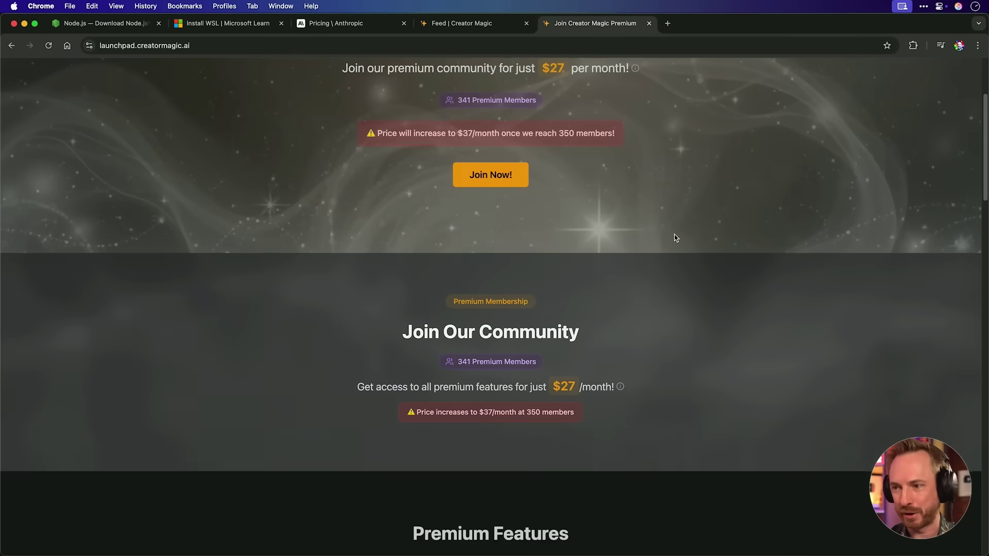
pyautogui.scroll(-2, 675, 237)
pyautogui.scroll(-3, 675, 238)
pyautogui.scroll(-4, 674, 237)
pyautogui.scroll(-3, 674, 238)
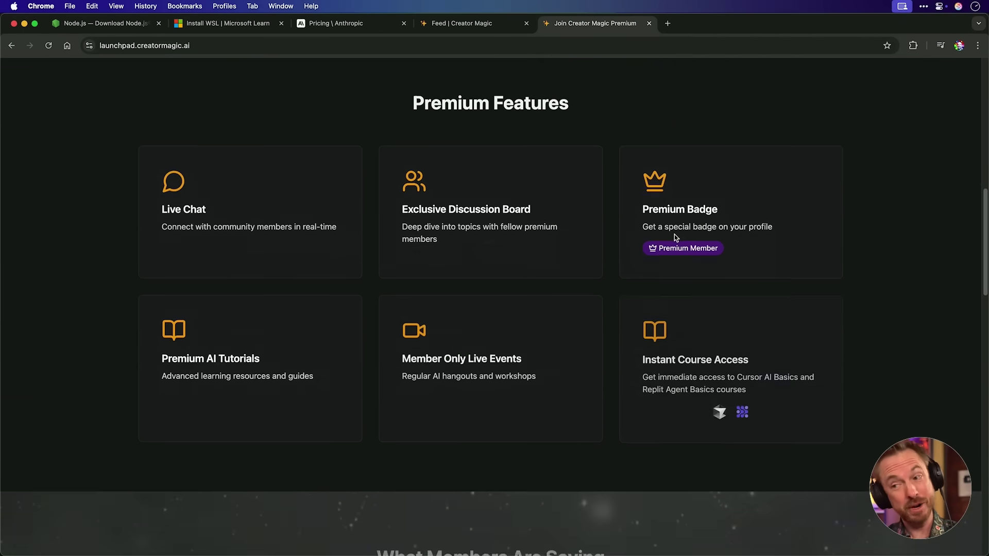
pyautogui.scroll(-3, 675, 238)
pyautogui.scroll(-3, 675, 235)
pyautogui.scroll(-5, 674, 234)
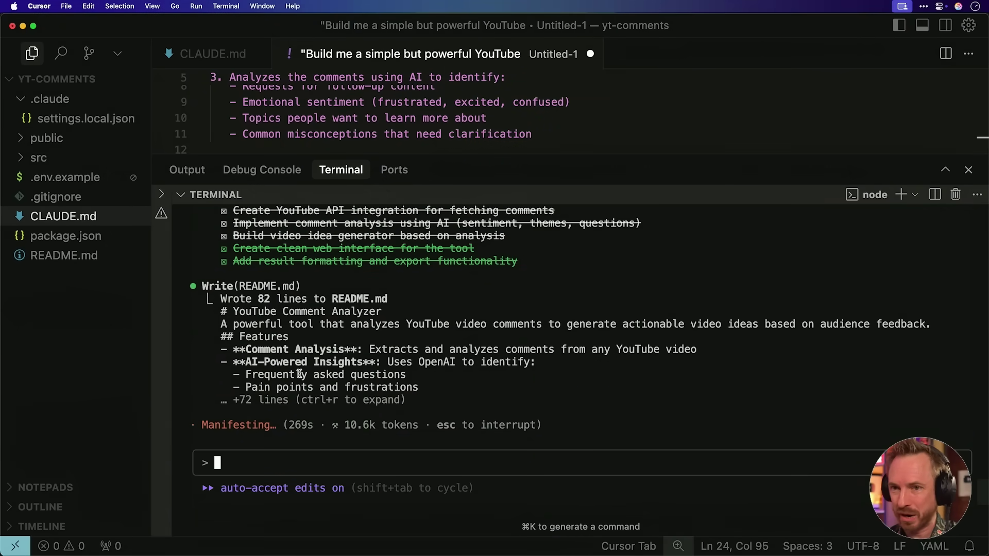
# Step: Read the generated README.md in an enlarged editor and find CLAUDE.md in Claude Code's log
pyautogui.click(109, 259)
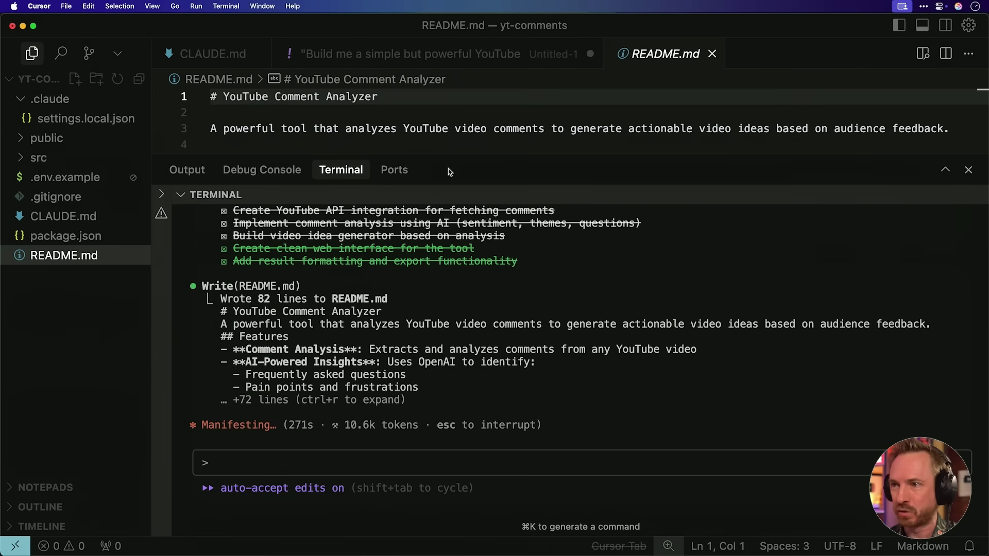
pyautogui.moveTo(451, 158); pyautogui.dragTo(453, 380)
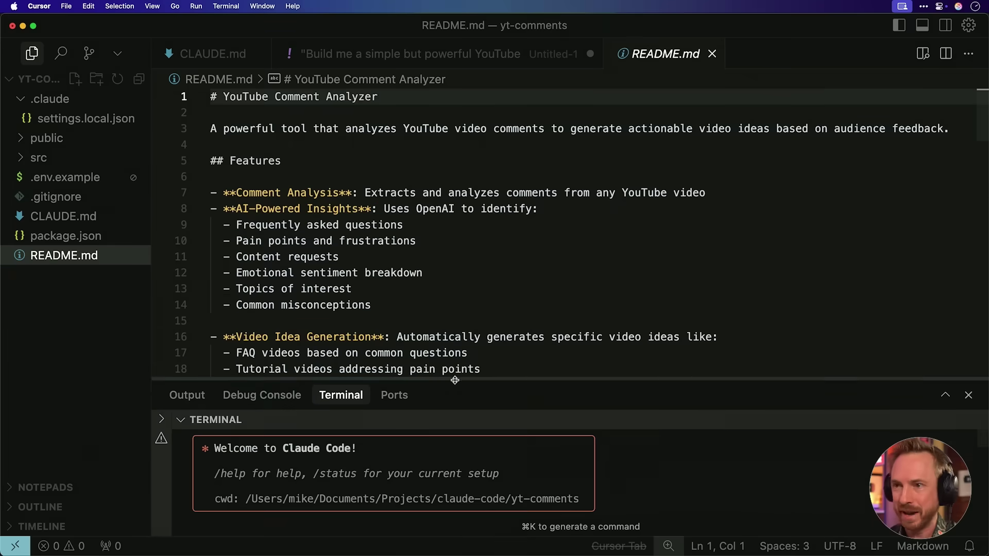
pyautogui.scroll(-3, 394, 141)
pyautogui.scroll(-2, 394, 142)
pyautogui.scroll(-2, 395, 141)
pyautogui.scroll(-2, 394, 142)
pyautogui.scroll(-1, 394, 141)
pyautogui.scroll(-2, 394, 142)
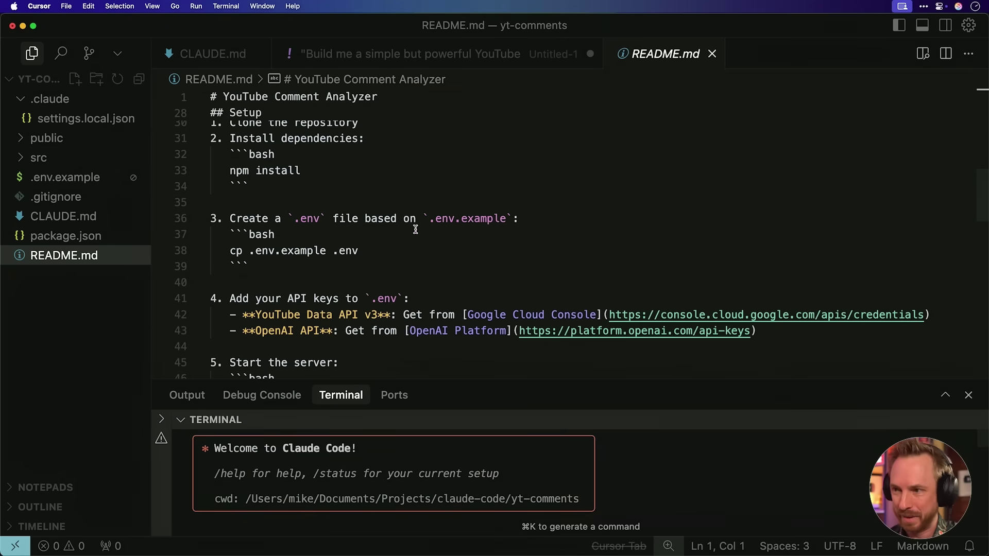
pyautogui.scroll(-1, 415, 229)
pyautogui.scroll(-1, 415, 229)
pyautogui.scroll(-1, 414, 229)
pyautogui.scroll(-1, 414, 229)
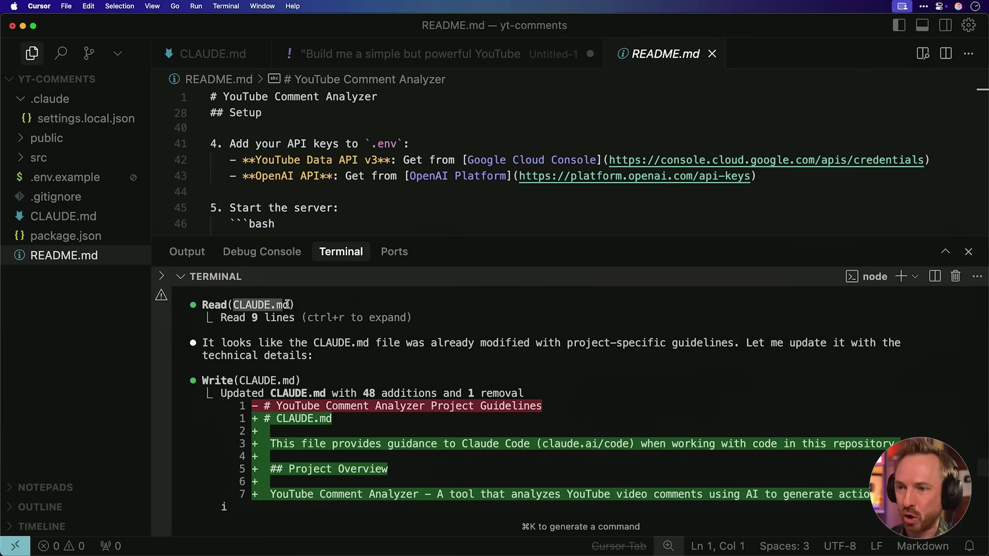
pyautogui.moveTo(232, 305); pyautogui.dragTo(294, 306)
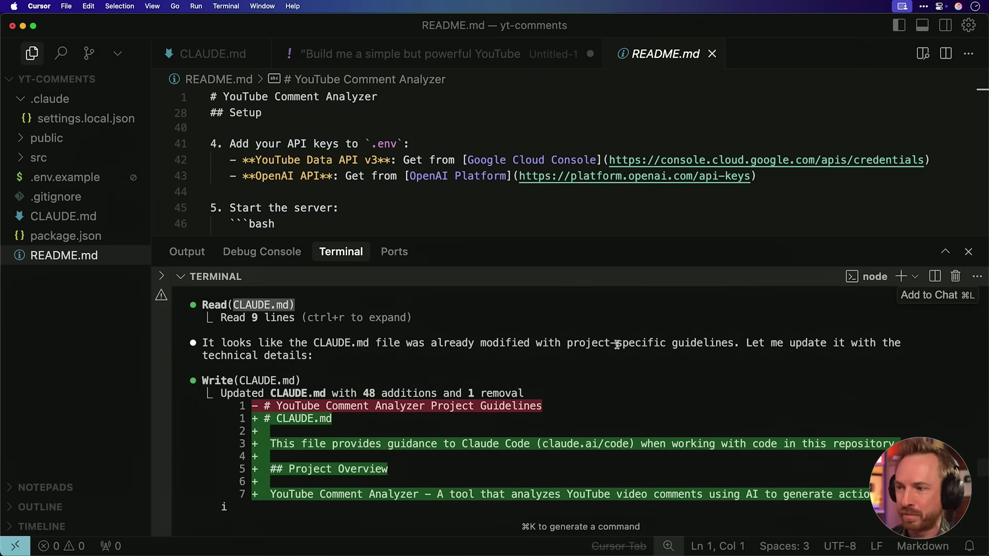
pyautogui.scroll(-2, 683, 356)
pyautogui.scroll(-10, 683, 355)
pyautogui.scroll(-5, 683, 357)
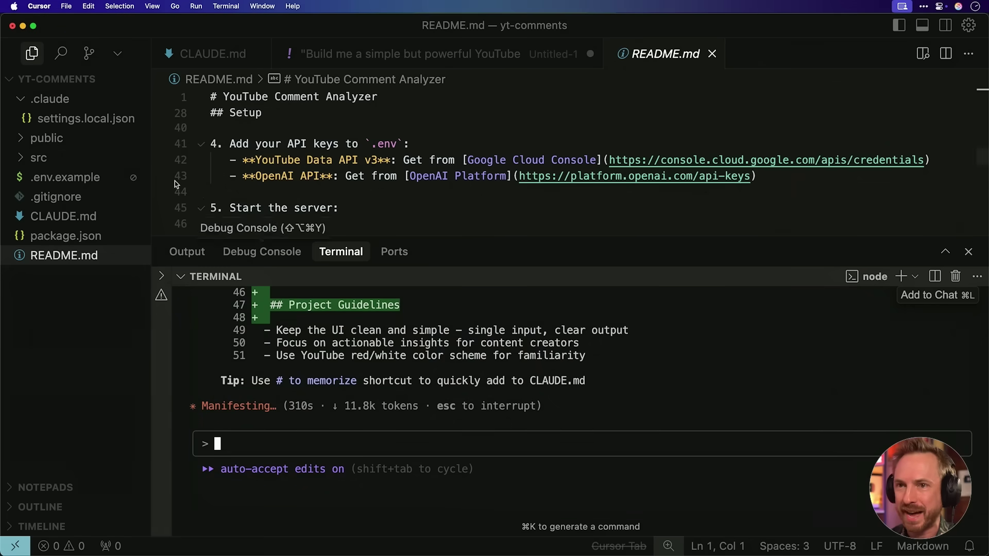
# Step: Open the updated CLAUDE.md in an enlarged editor and read it through to Project Guidelines
pyautogui.click(75, 218)
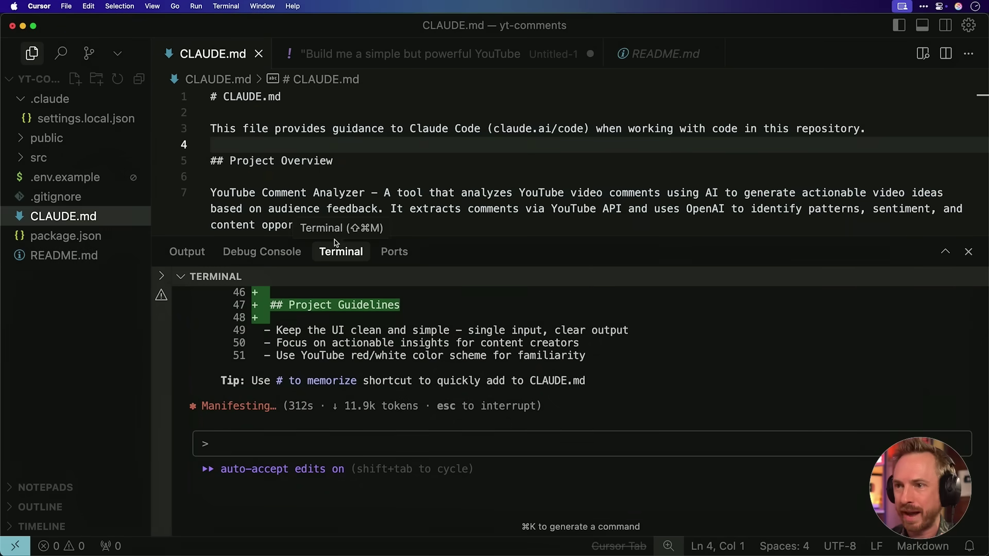
pyautogui.moveTo(335, 237); pyautogui.dragTo(352, 436)
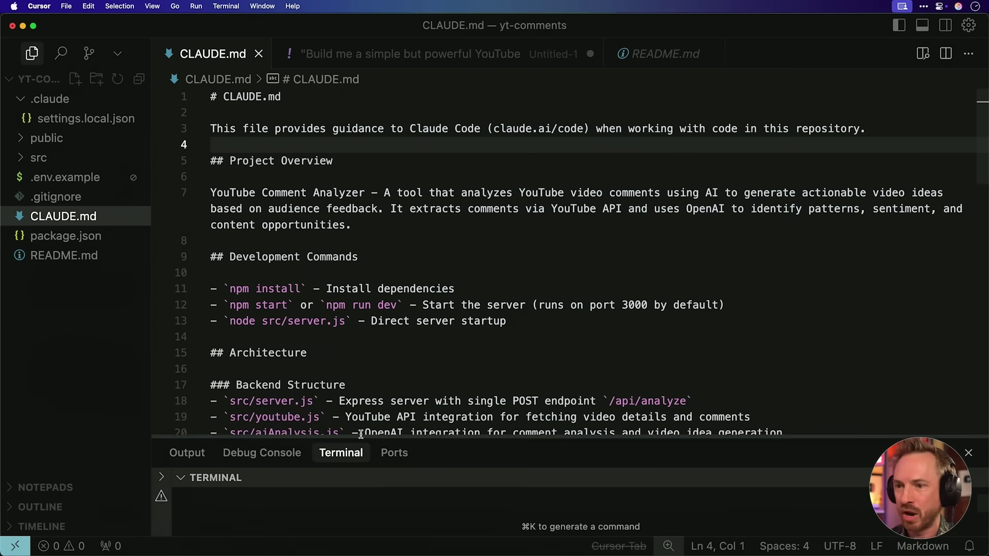
pyautogui.scroll(-5, 351, 260)
pyautogui.scroll(-2, 271, 174)
pyautogui.scroll(-3, 270, 171)
pyautogui.scroll(-3, 270, 171)
pyautogui.scroll(-2, 270, 171)
pyautogui.scroll(-2, 270, 172)
pyautogui.scroll(-1, 270, 171)
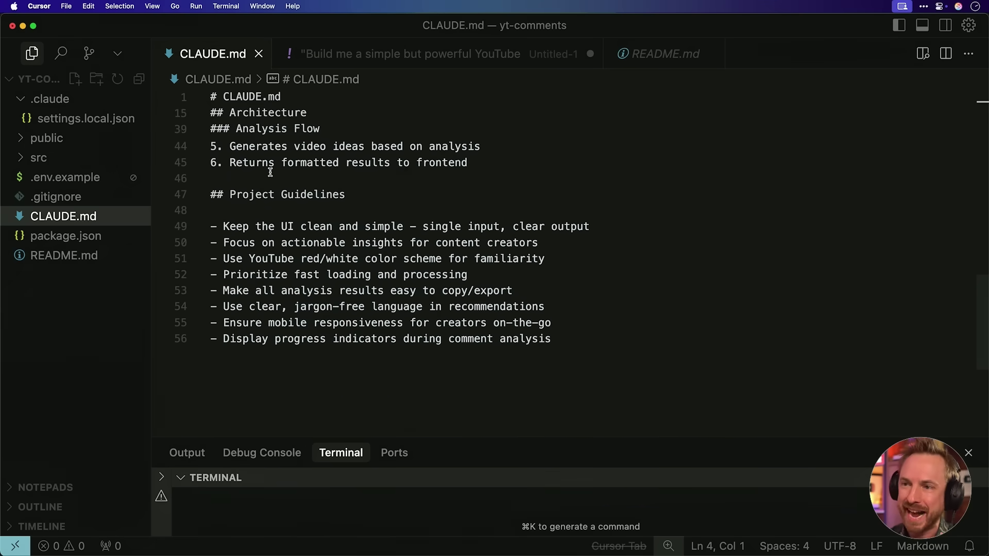
pyautogui.scroll(3, 269, 172)
pyautogui.scroll(5, 270, 172)
pyautogui.scroll(5, 269, 171)
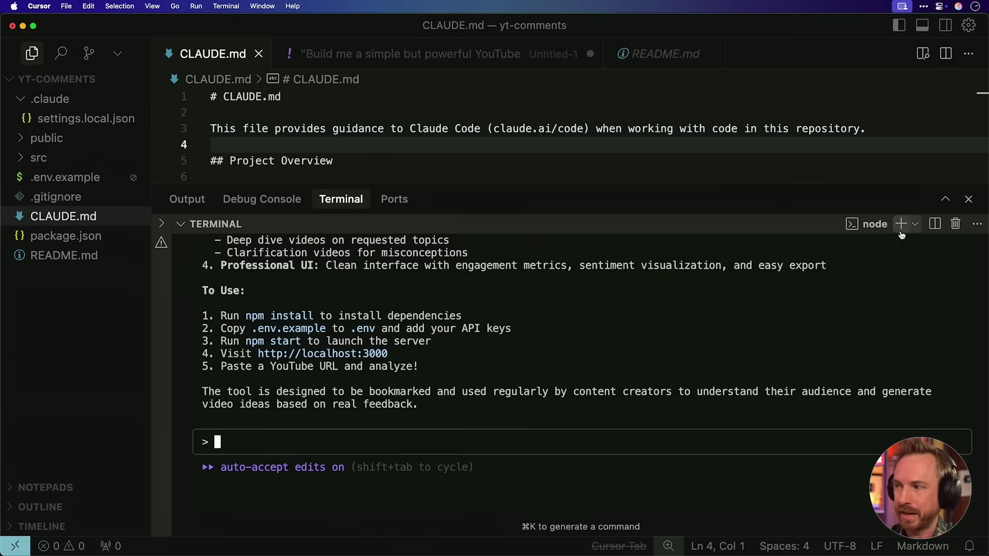
# Step: Run npm install in a second zsh terminal (116 packages added), then return to Claude Code
pyautogui.click(901, 225)
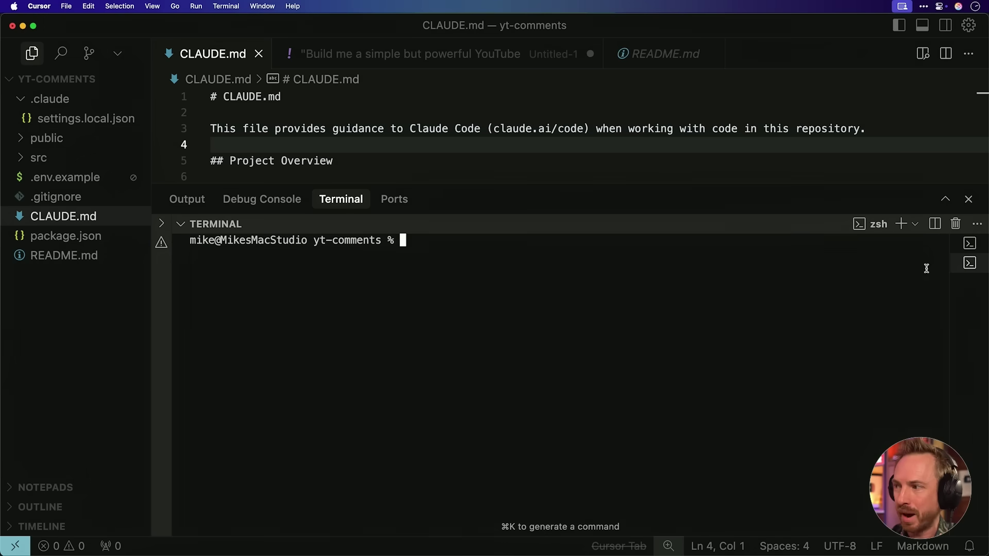
pyautogui.click(969, 244)
pyautogui.click(968, 263)
pyautogui.click(969, 243)
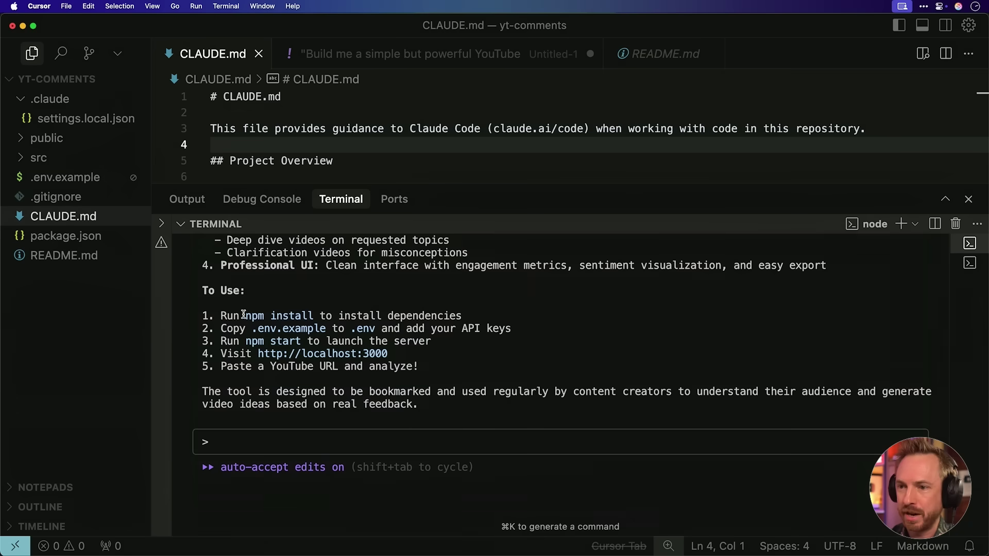
pyautogui.moveTo(245, 316); pyautogui.dragTo(313, 316)
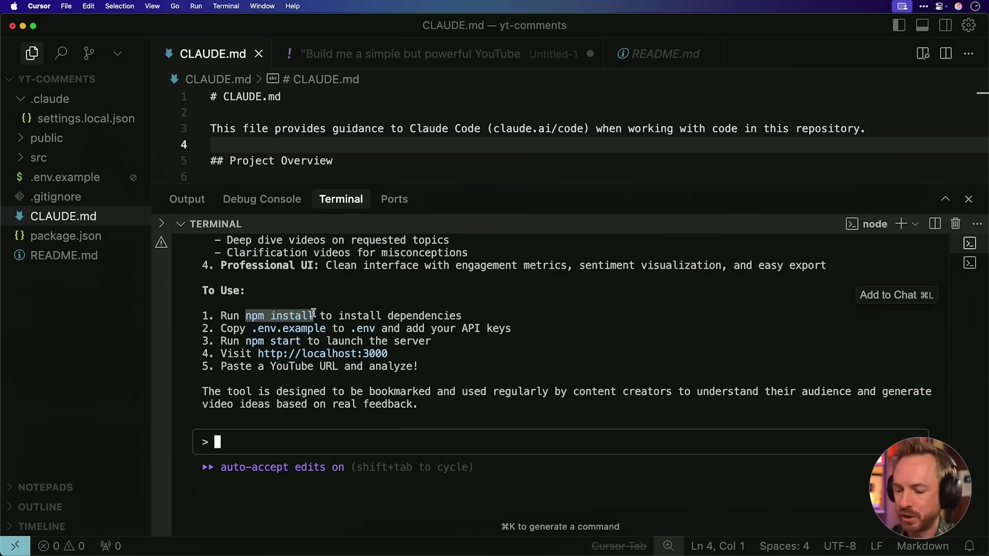
pyautogui.click(969, 262)
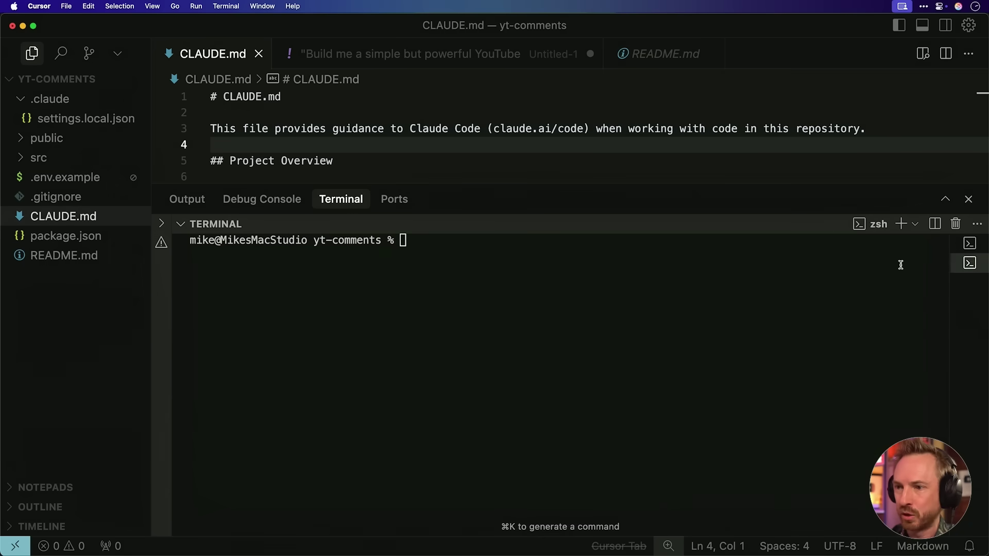
pyautogui.write('npm install')
pyautogui.press('Return')
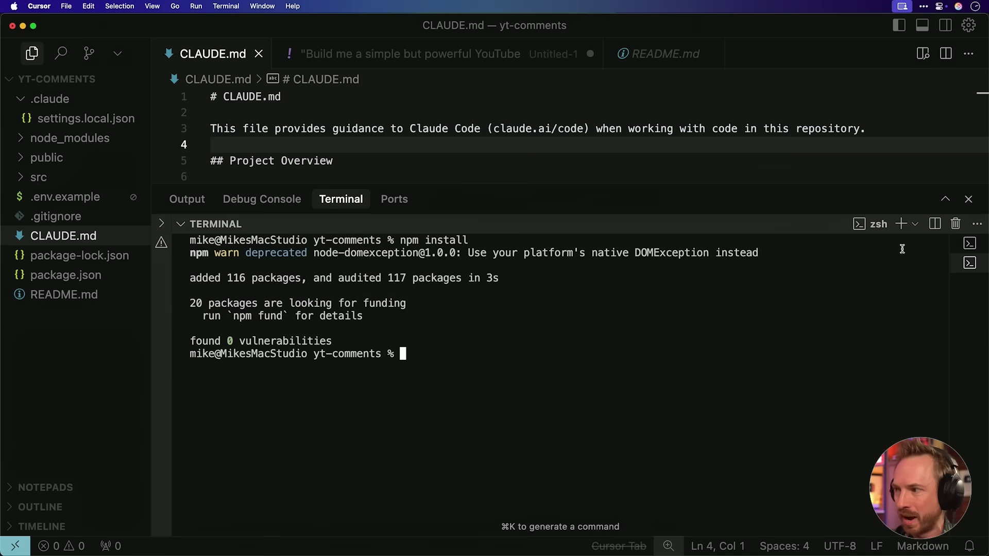
pyautogui.press('super+shift+bracketleft')
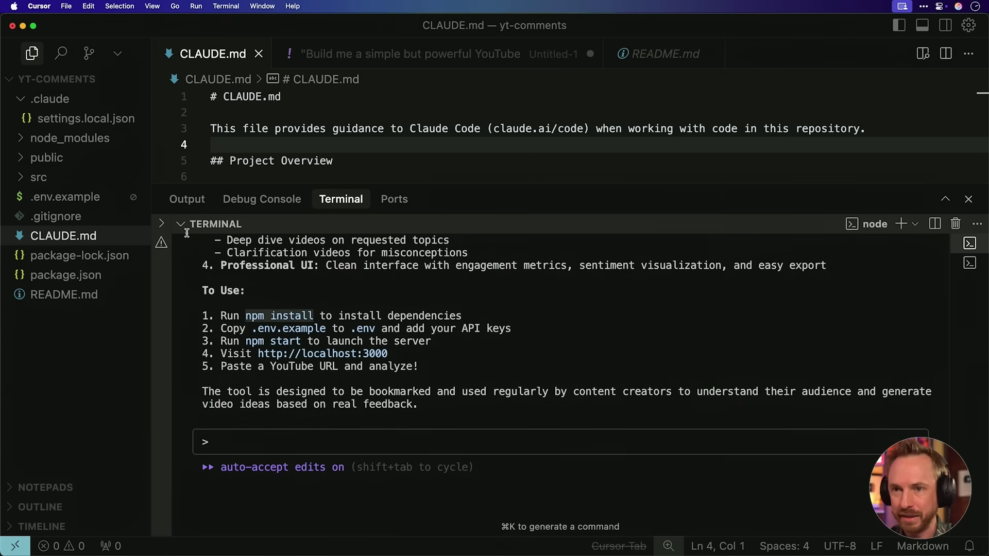
# Step: Open .env.example and duplicate it in the Explorer
pyautogui.click(126, 202)
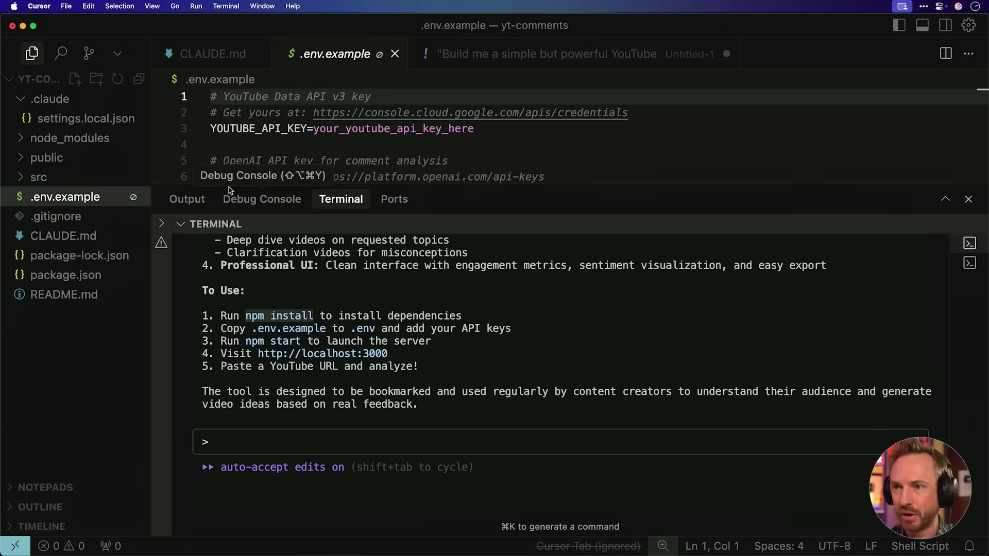
pyautogui.moveTo(205, 183); pyautogui.dragTo(224, 265)
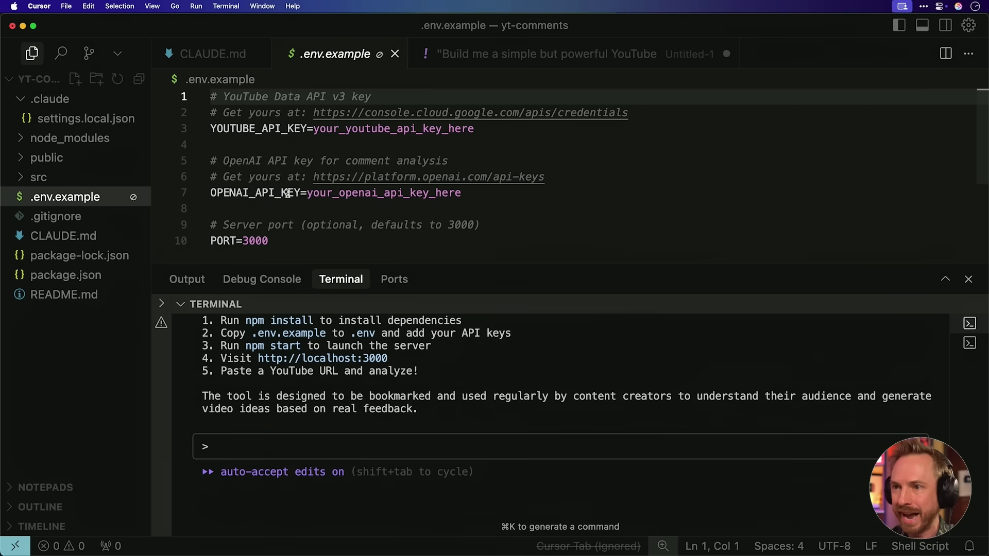
pyautogui.rightClick(86, 200)
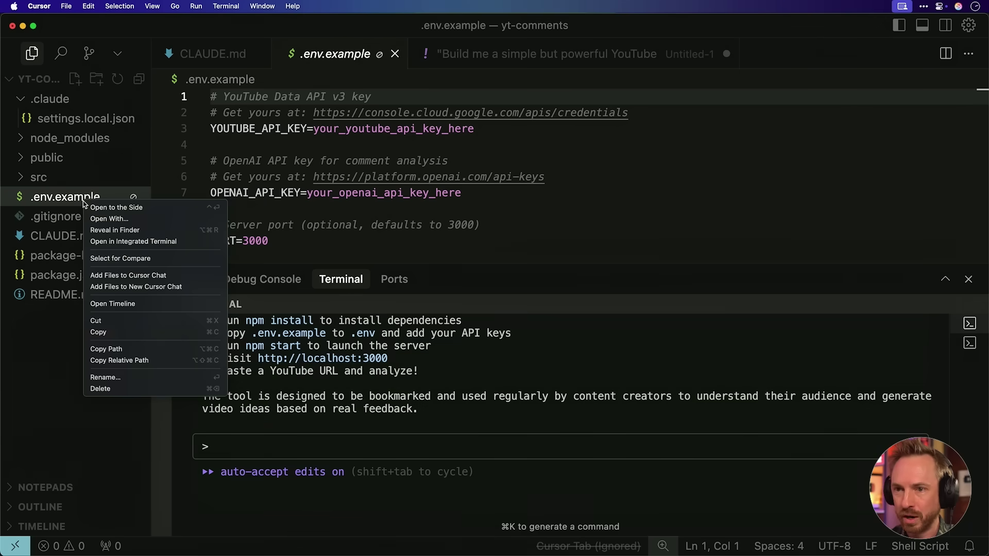
pyautogui.click(100, 332)
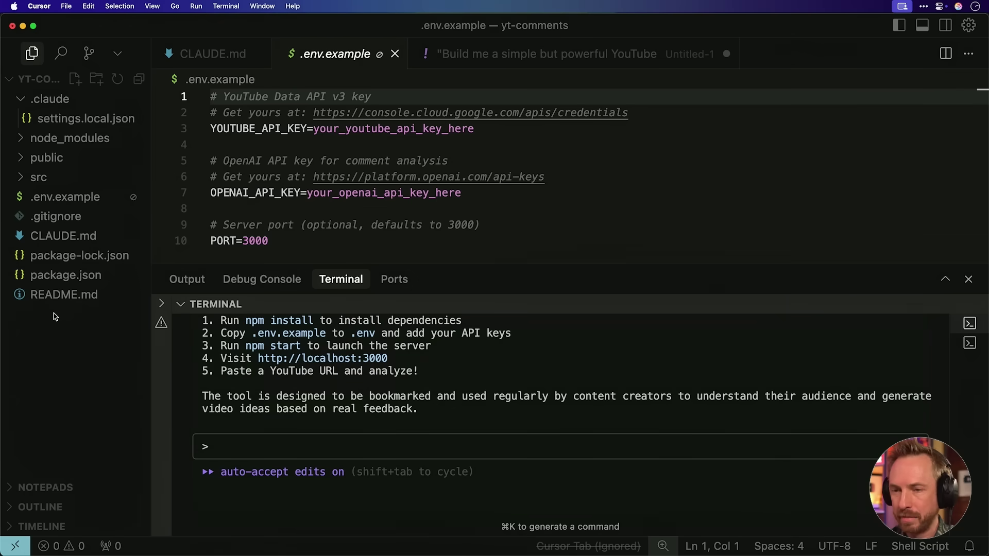
pyautogui.press('super+v')
# Step: Rename the copied file to .env
pyautogui.rightClick(78, 207)
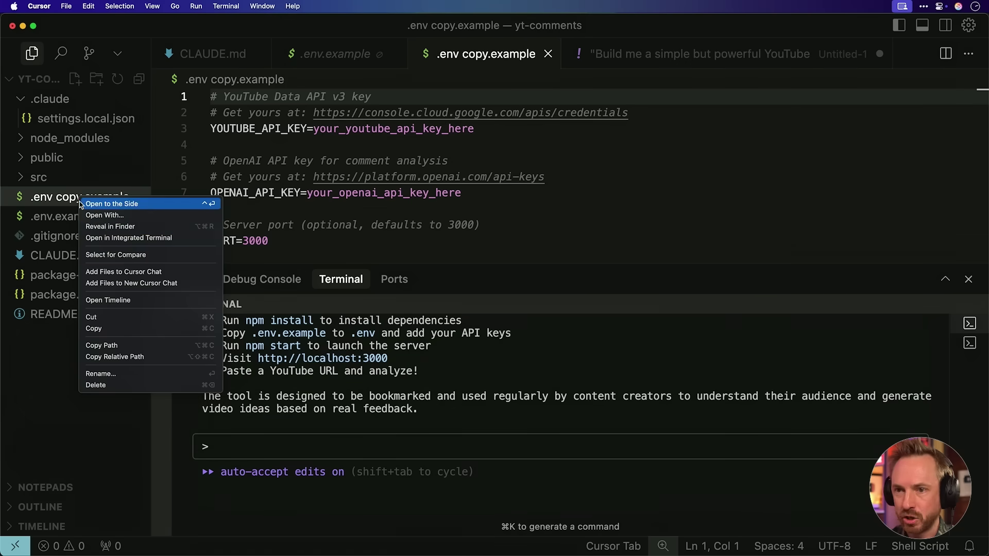
pyautogui.click(97, 373)
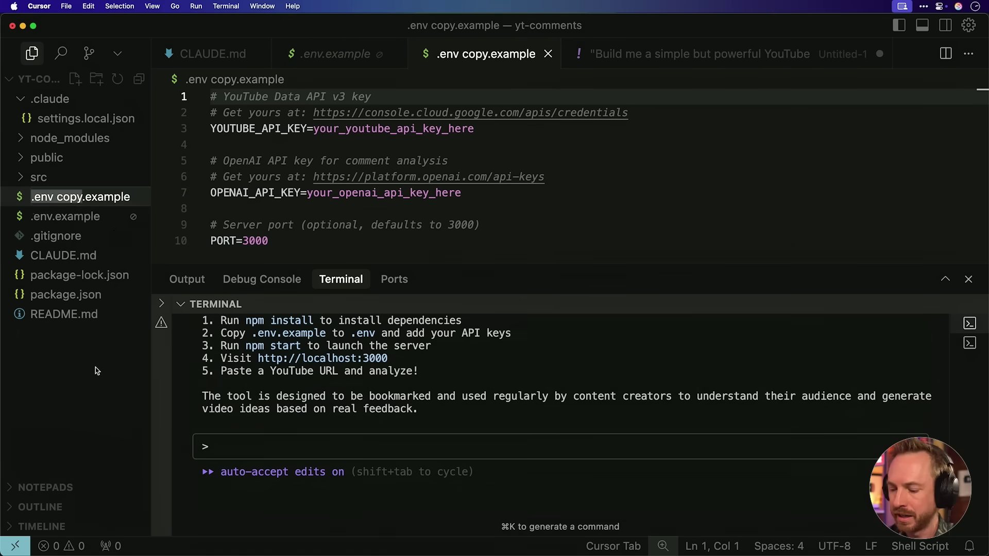
pyautogui.press('BackSpace')
pyautogui.write('.env')
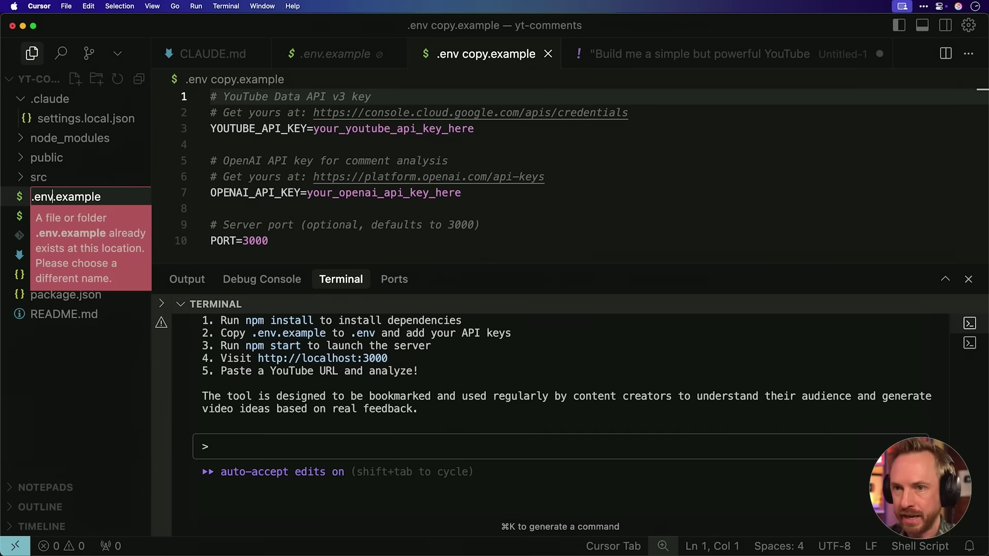
pyautogui.hotkey('shift', 'End')
pyautogui.press('BackSpace')
pyautogui.press('Return')
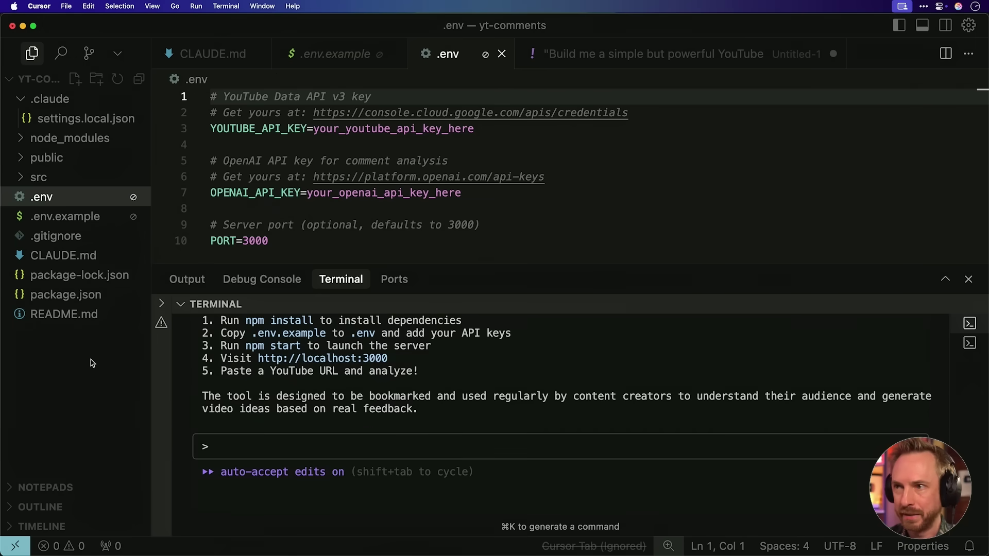
# Step: Create a Google Cloud API key and paste it over the line 3 YouTube placeholder
pyautogui.moveTo(312, 128); pyautogui.dragTo(478, 139)
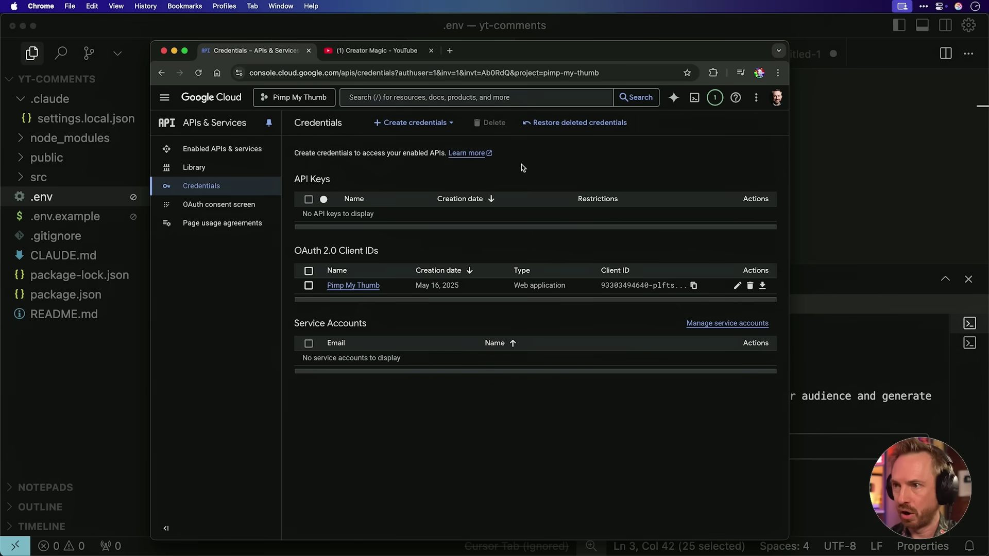
pyautogui.click(403, 123)
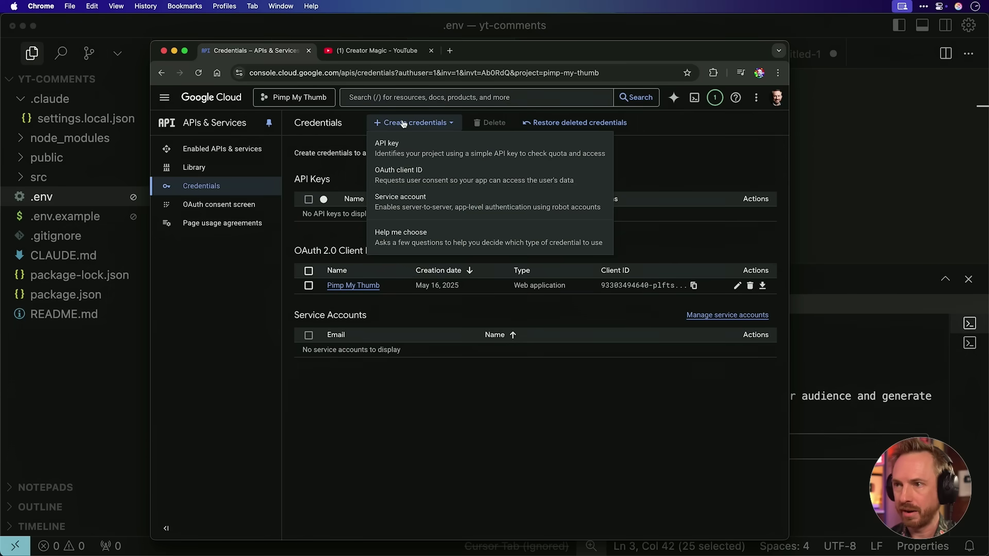
pyautogui.click(403, 150)
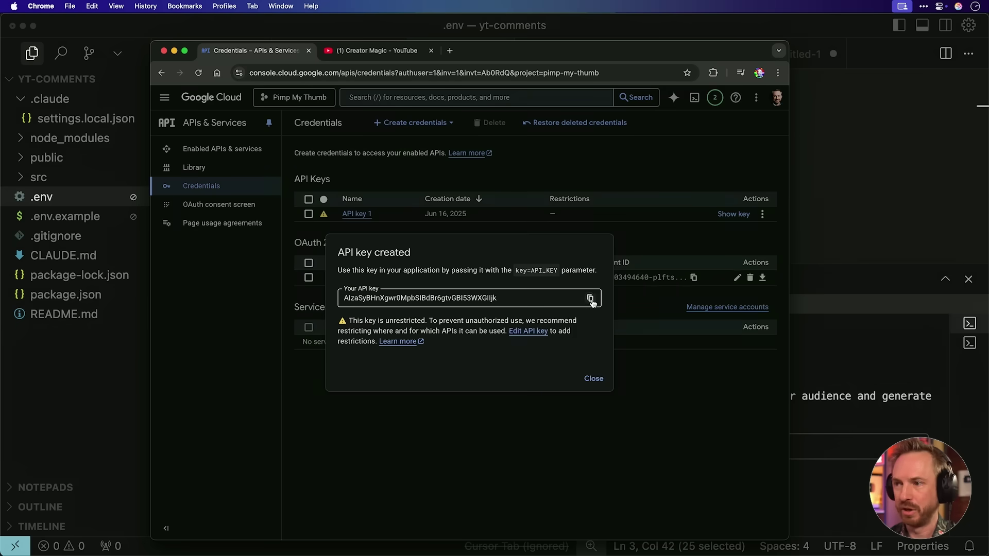
pyautogui.click(591, 299)
pyautogui.press('super+Tab')
pyautogui.press('super+v')
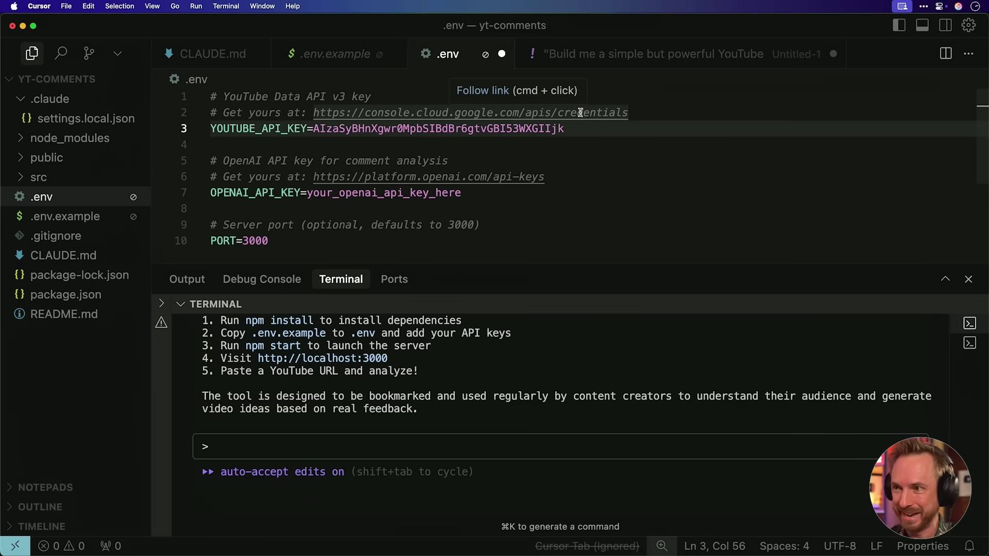
# Step: Create OpenAI secret key 'YT Comments' and paste it over the line 7 placeholder
pyautogui.click(521, 178)
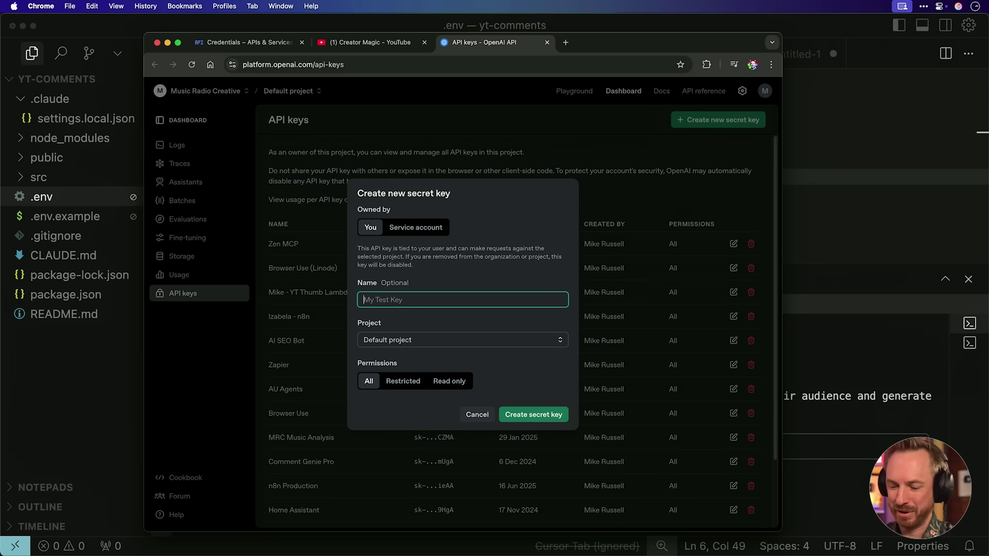
pyautogui.write('YT Comments')
pyautogui.press('Return')
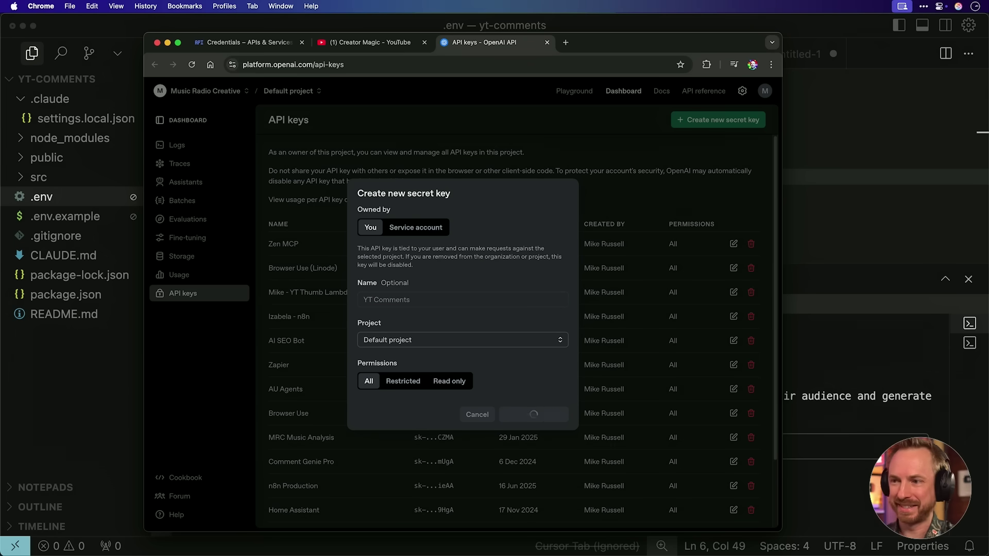
pyautogui.click(541, 315)
pyautogui.click(867, 182)
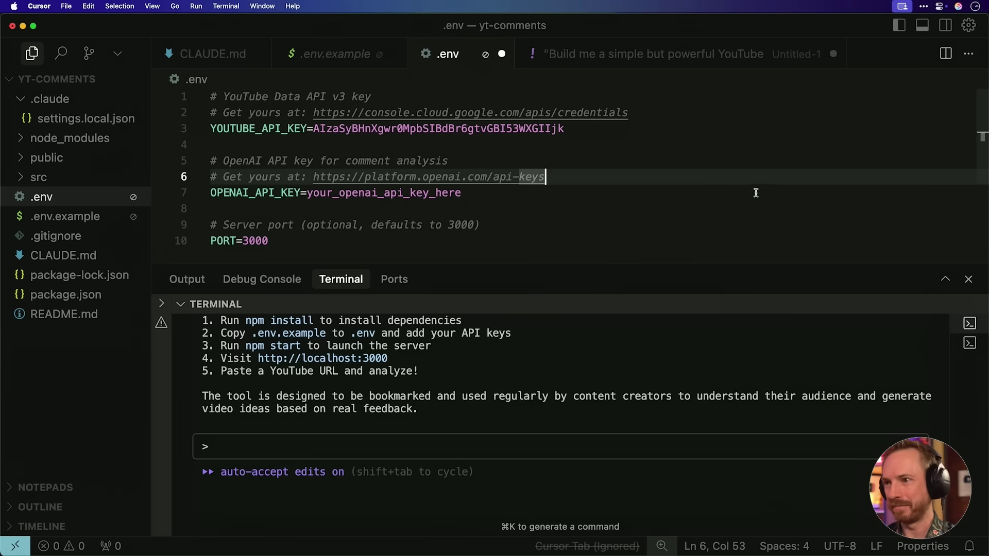
pyautogui.moveTo(462, 193); pyautogui.dragTo(306, 194)
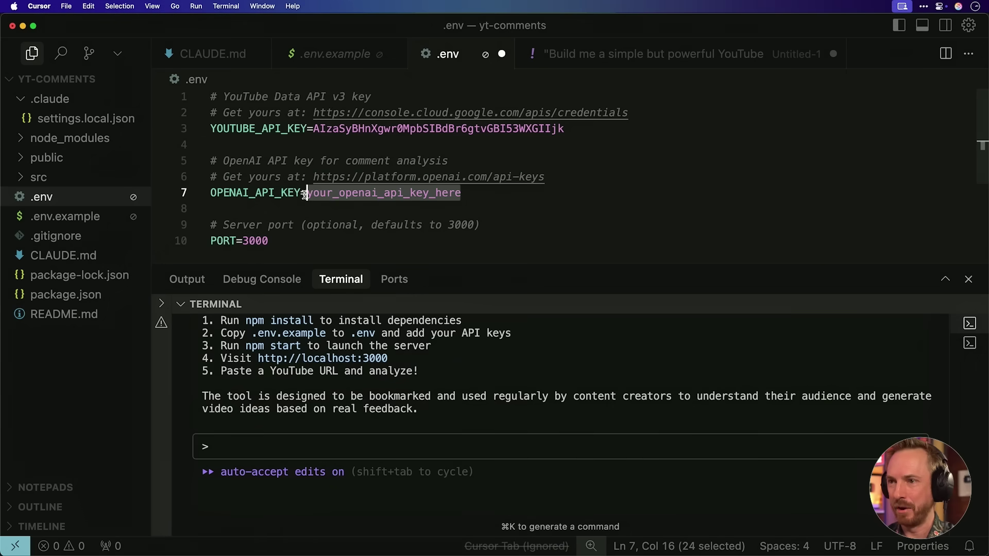
pyautogui.press('super+v')
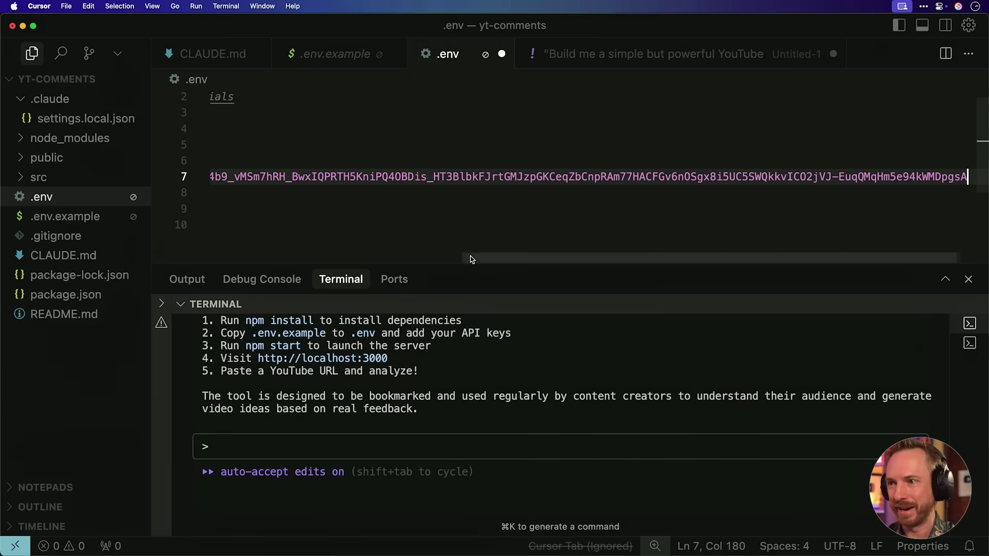
pyautogui.hscroll(-10, 468, 256)
pyautogui.moveTo(368, 396)
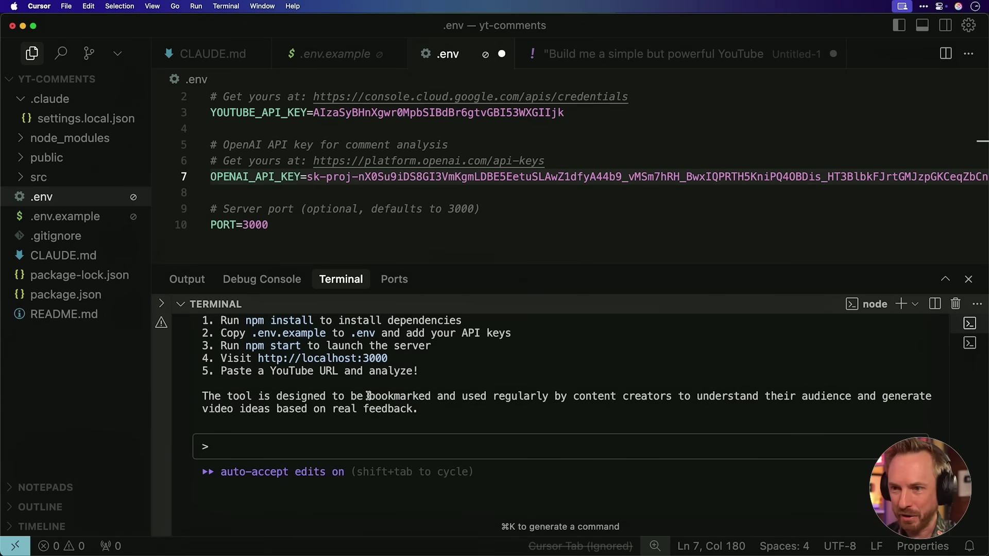
pyautogui.moveTo(246, 345); pyautogui.dragTo(299, 346)
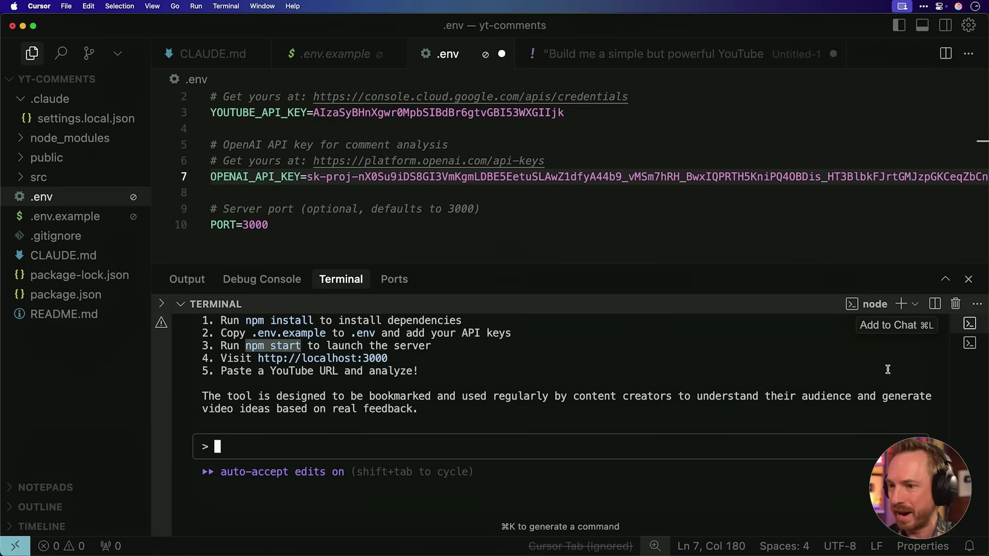
pyautogui.click(970, 342)
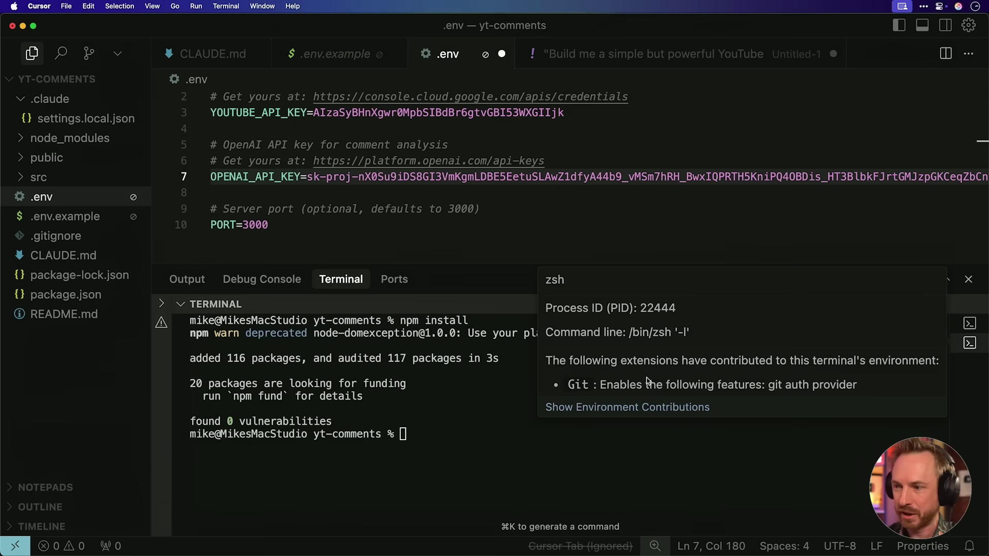
pyautogui.press('super+v')
pyautogui.press('Return')
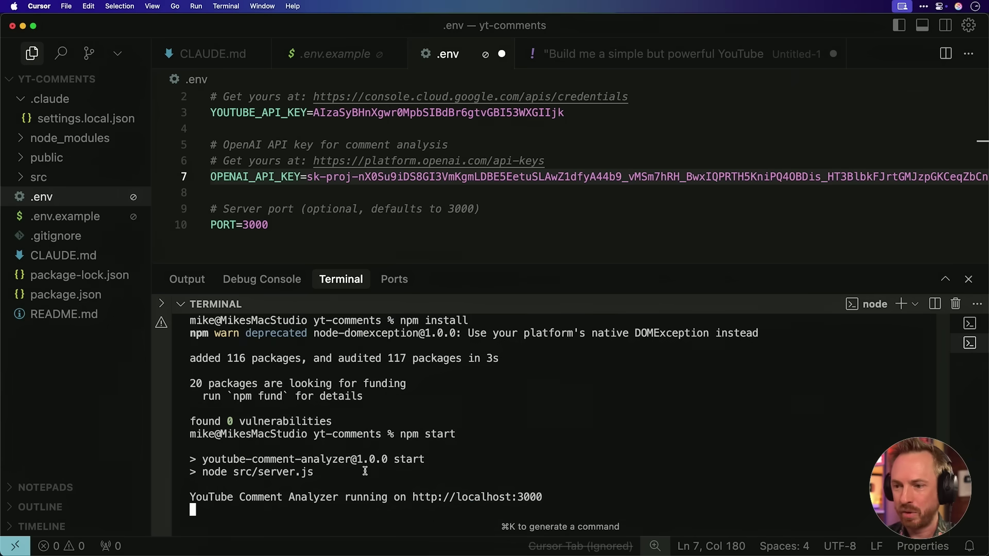
pyautogui.keyDown('super'); pyautogui.click(448, 501); pyautogui.keyUp('super')
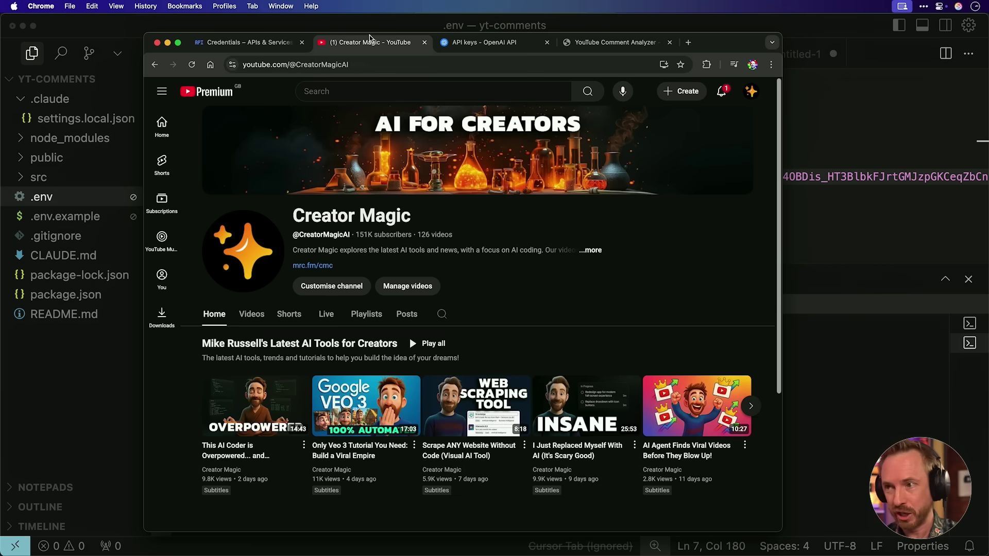
# Step: Analyze the Veo 3 video's link in the analyzer, which returns the YouTube Data API disabled error
pyautogui.rightClick(347, 403)
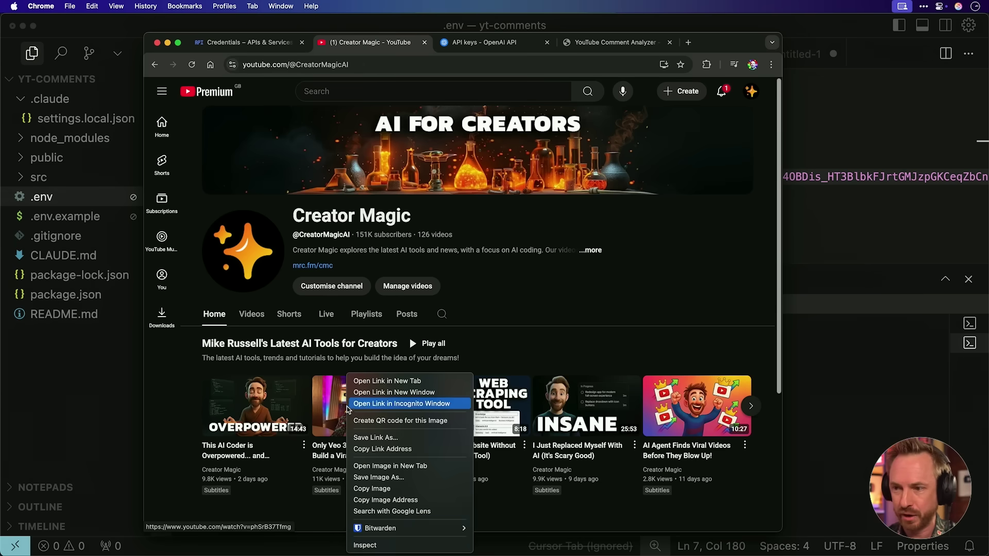
pyautogui.click(375, 450)
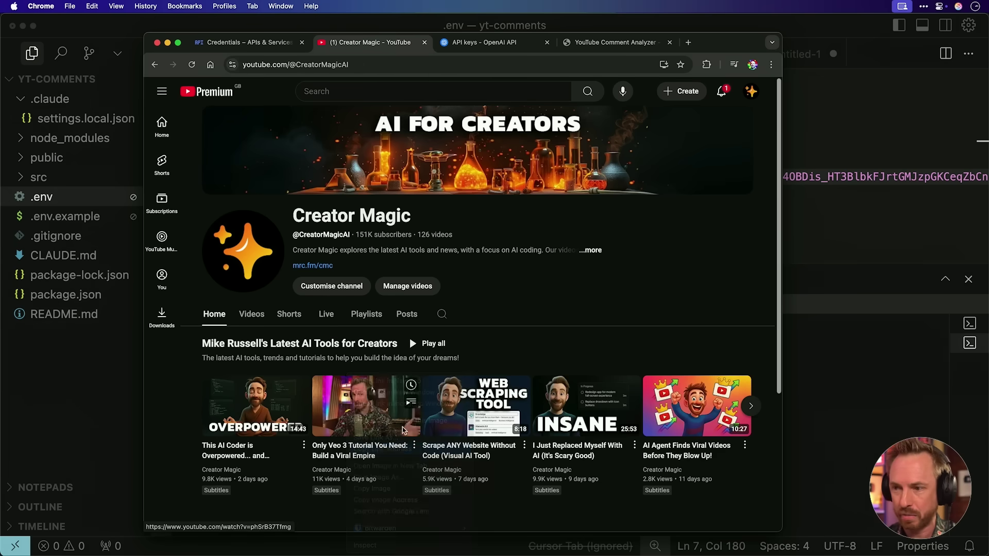
pyautogui.click(614, 43)
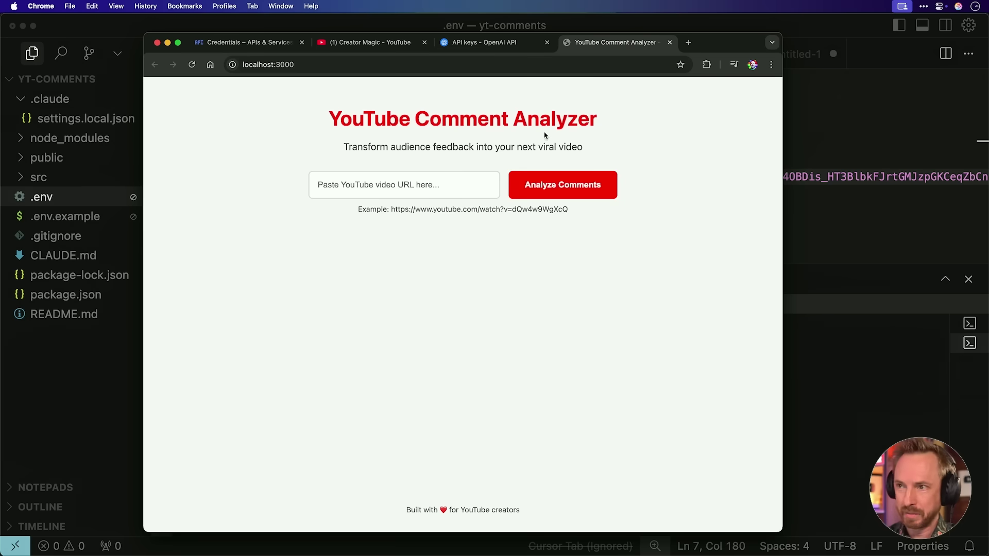
pyautogui.click(465, 185)
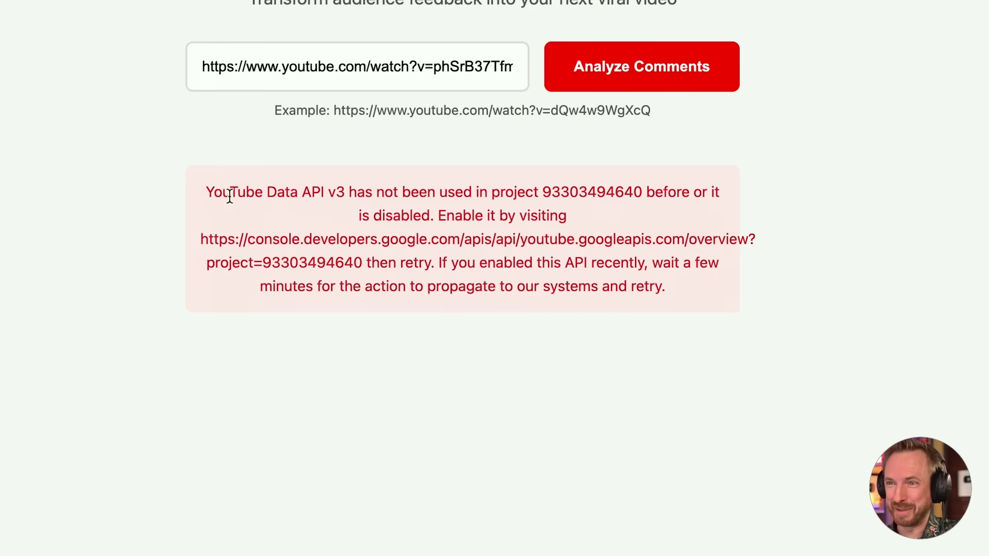
pyautogui.moveTo(207, 191); pyautogui.dragTo(474, 190)
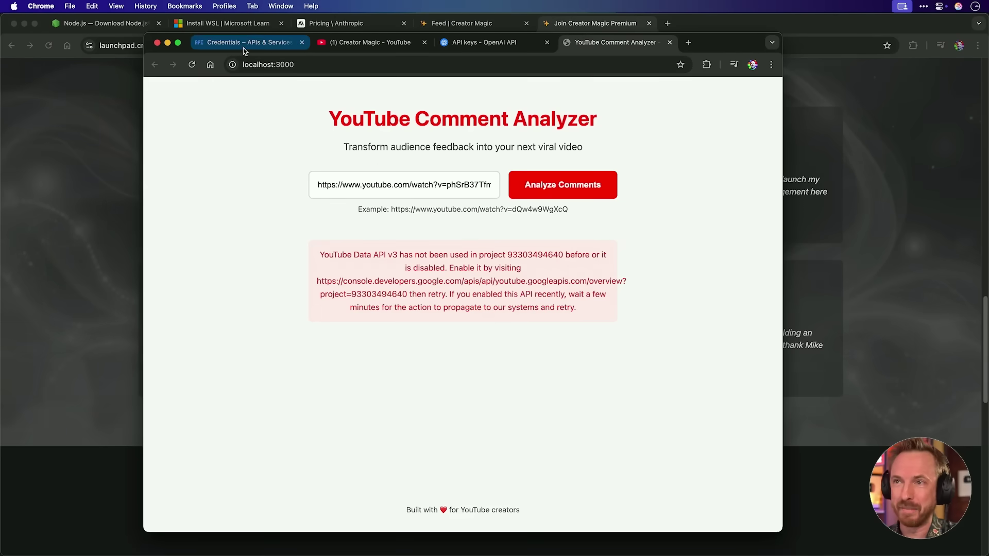
# Step: Find 'YouTube Data API v3' in the API Library and enable it
pyautogui.click(243, 48)
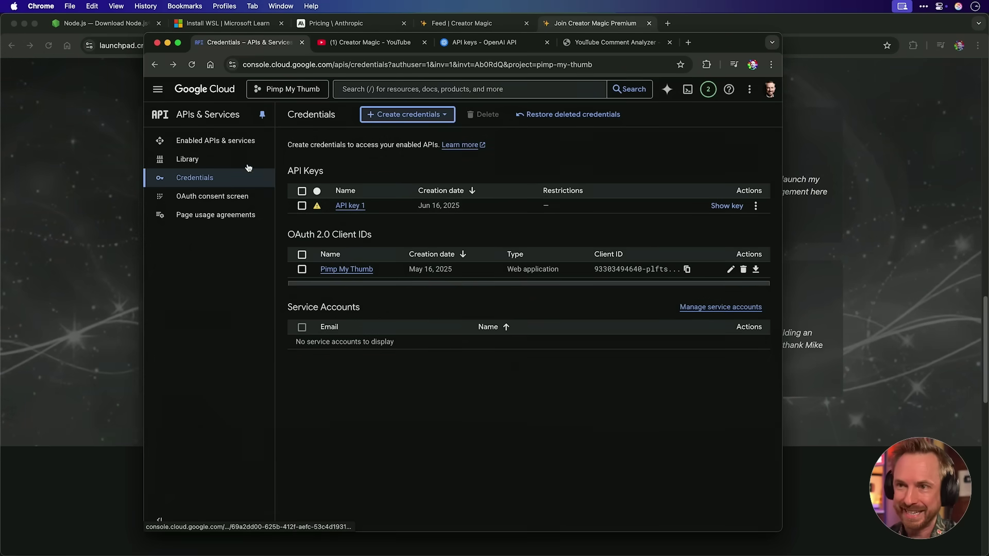
pyautogui.click(200, 159)
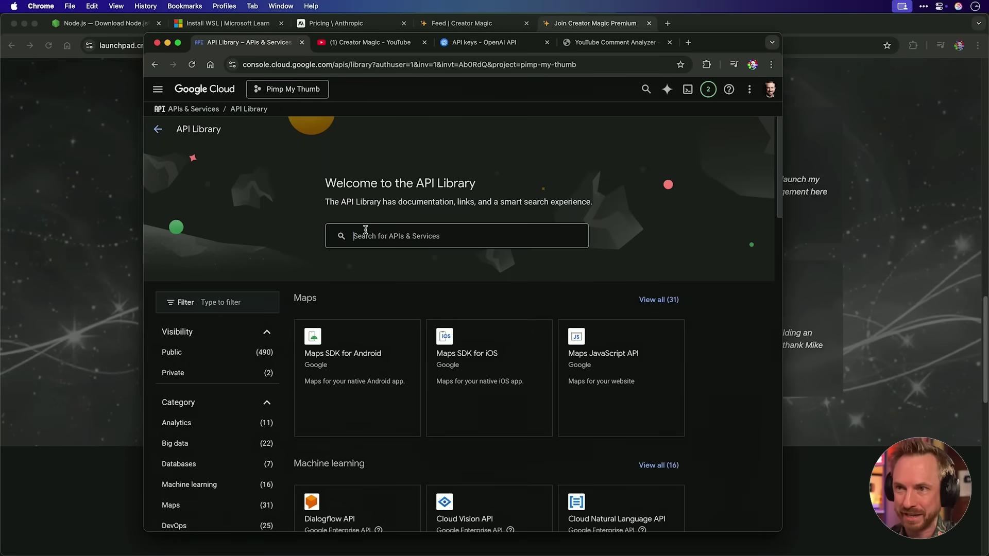
pyautogui.write('yout')
pyautogui.press('BackSpace')
pyautogui.press('BackSpace')
pyautogui.press('BackSpace')
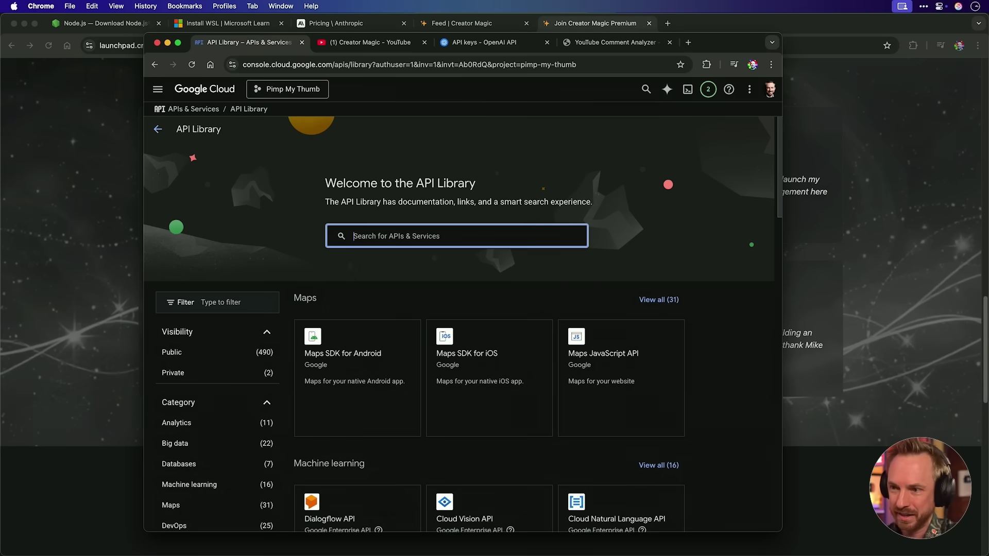
pyautogui.write('youtube data')
pyautogui.click(368, 260)
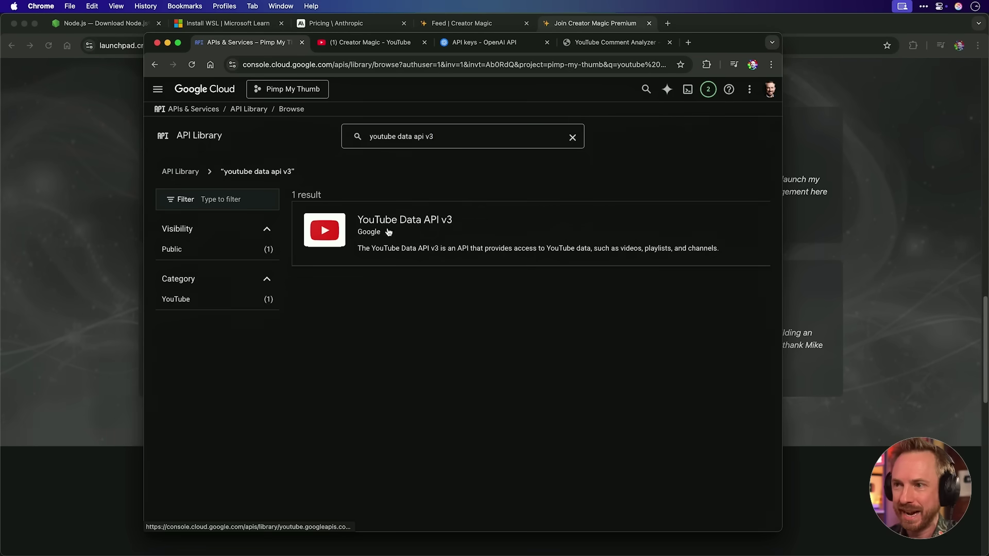
pyautogui.click(389, 224)
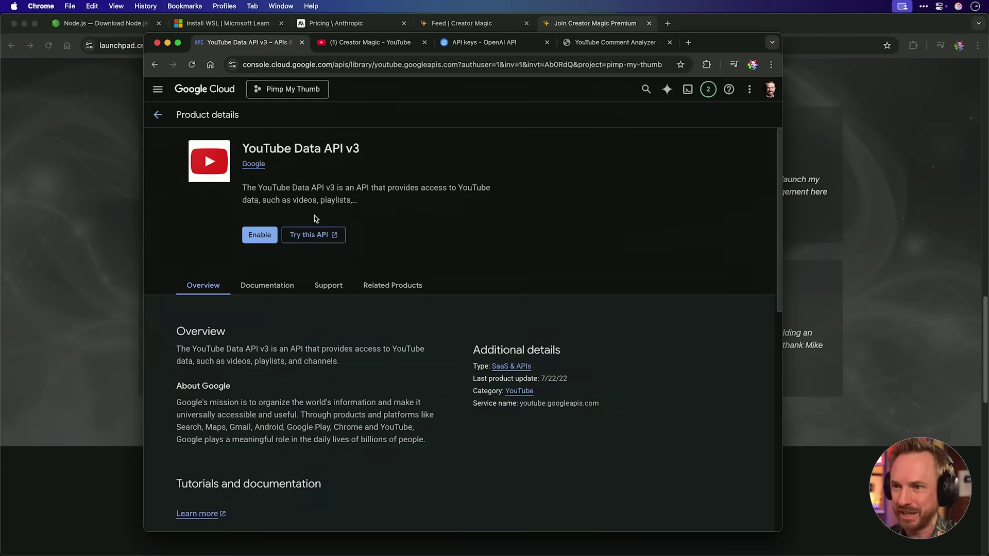
pyautogui.click(259, 234)
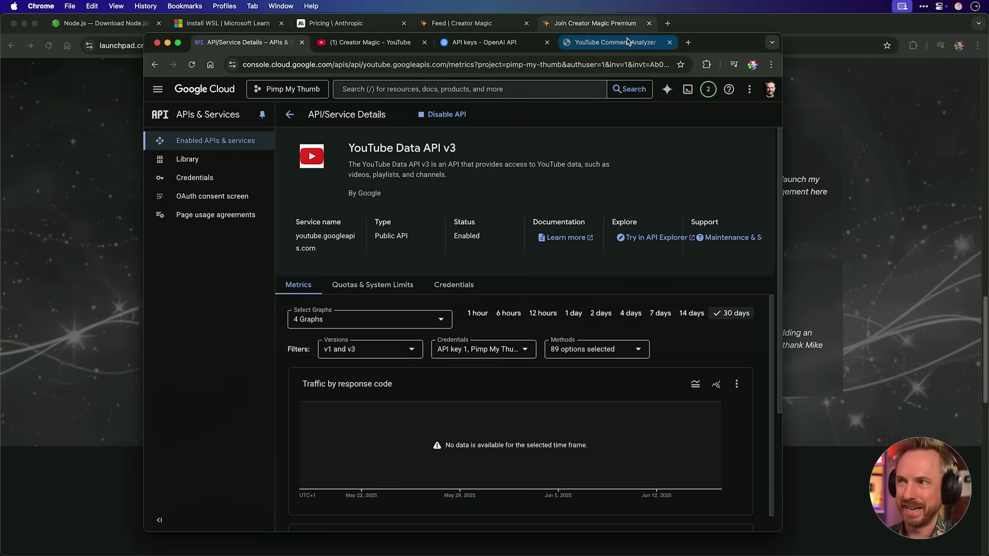
# Step: Reload the analyzer and re-analyze the same video link, getting 'Failed to analyze comments'
pyautogui.click(626, 42)
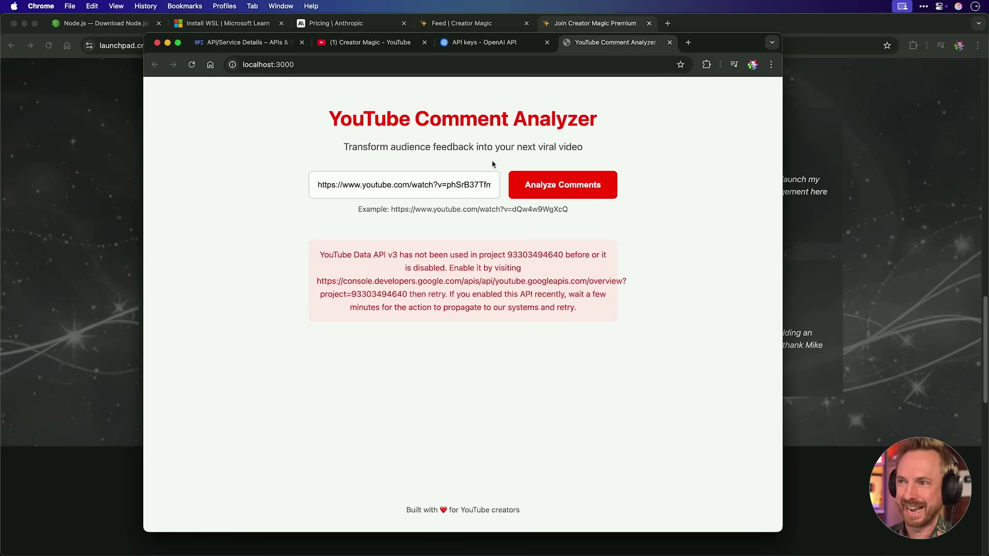
pyautogui.tripleClick(474, 183)
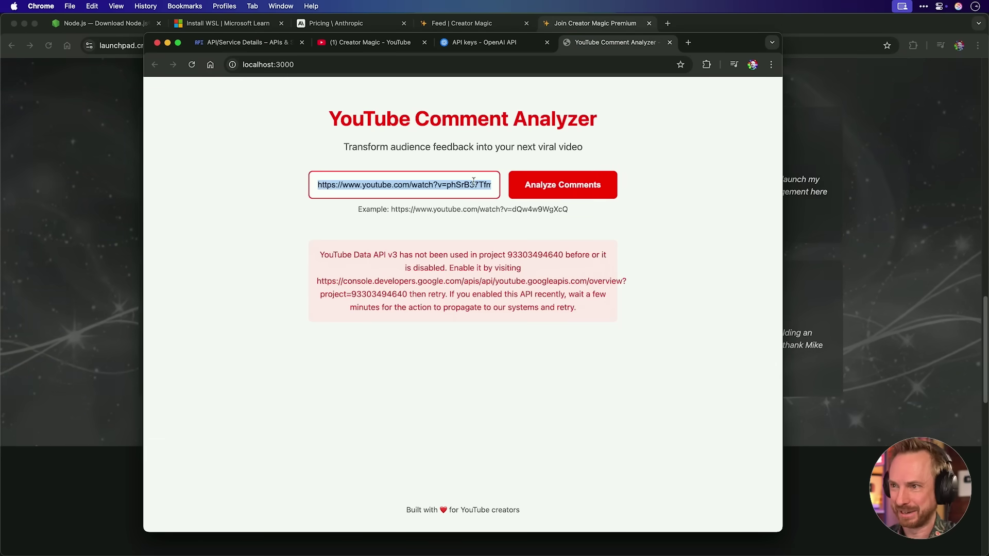
pyautogui.click(192, 65)
pyautogui.click(369, 187)
pyautogui.press('super+v')
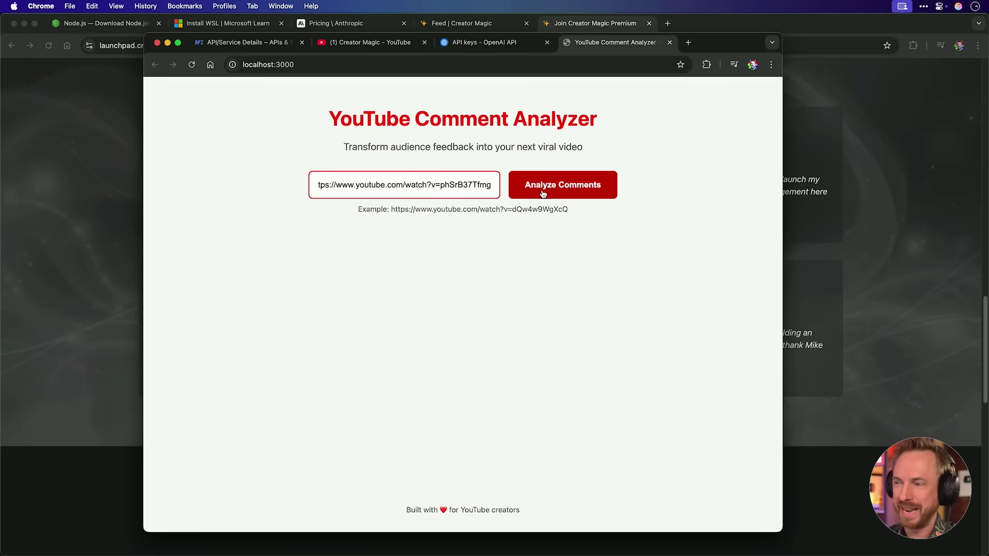
pyautogui.click(543, 194)
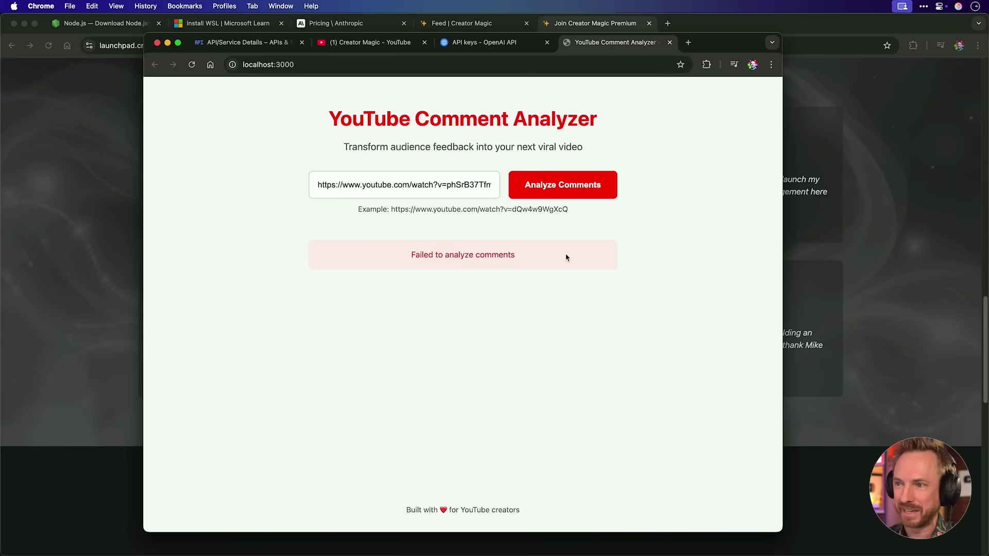
pyautogui.moveTo(410, 263); pyautogui.dragTo(596, 262)
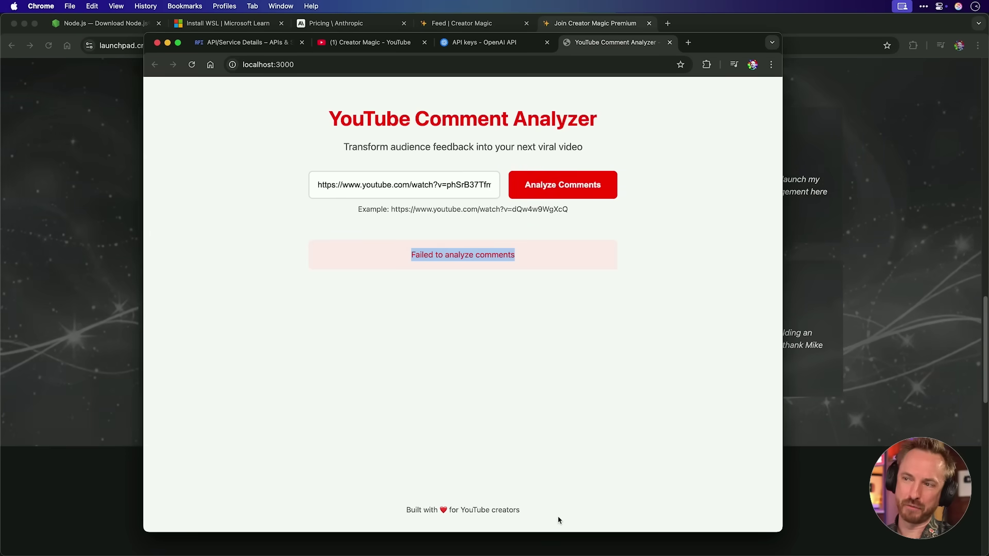
# Step: Use /config in the Claude terminal to set the model to Default (claude-sonnet-4)
pyautogui.press('super+Tab')
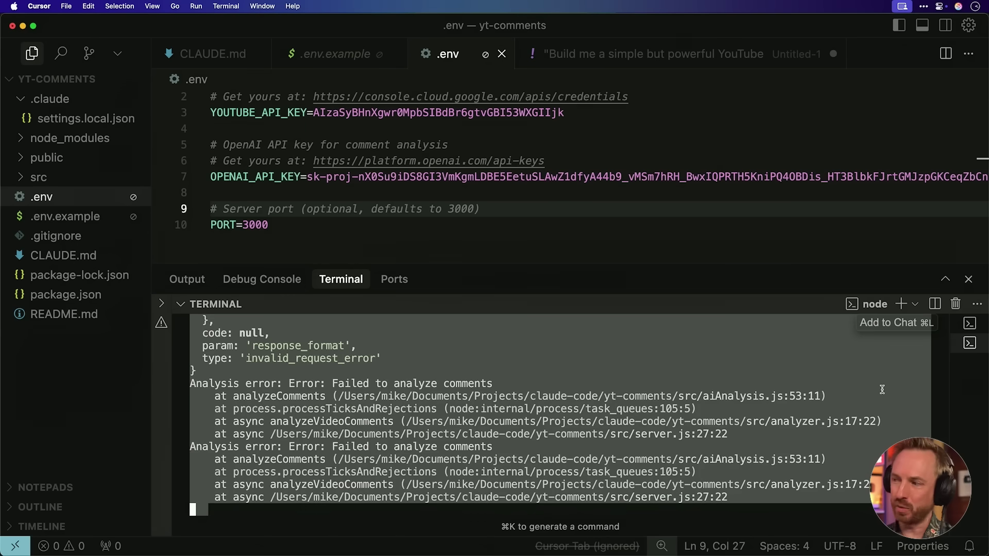
pyautogui.click(966, 324)
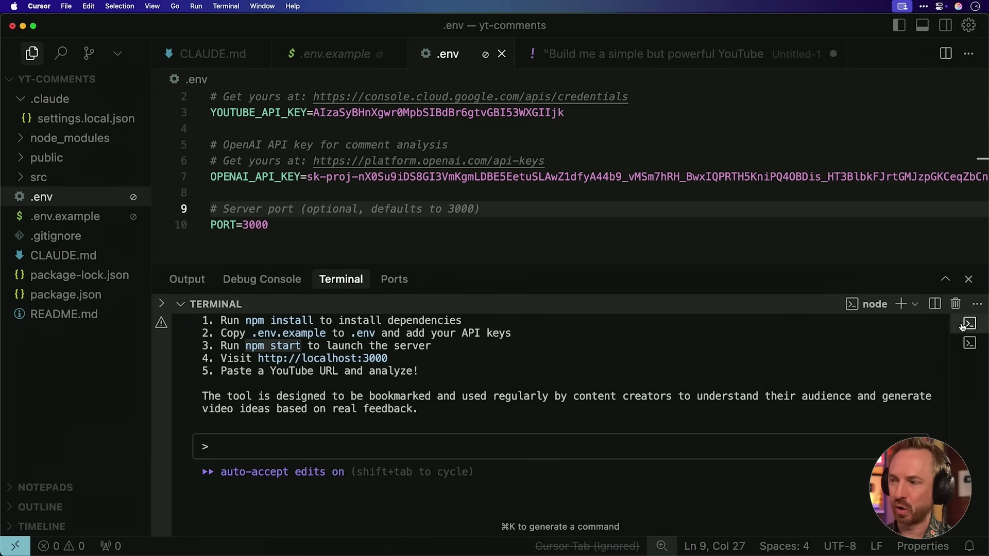
pyautogui.click(600, 427)
pyautogui.write('/config')
pyautogui.press('Return')
pyautogui.press('Down')
pyautogui.press('Down')
pyautogui.press('Down')
pyautogui.press('Down')
pyautogui.press('Return')
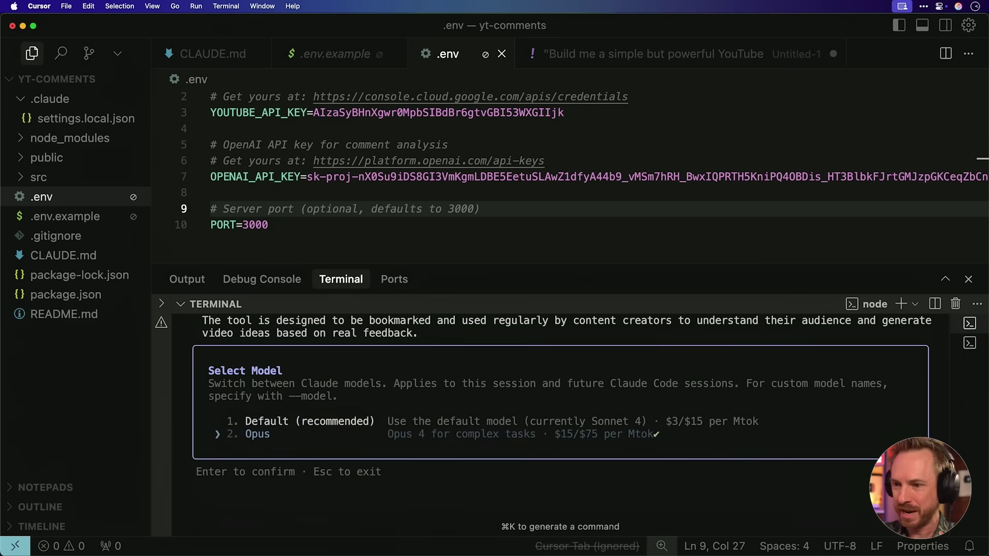
pyautogui.press('Up')
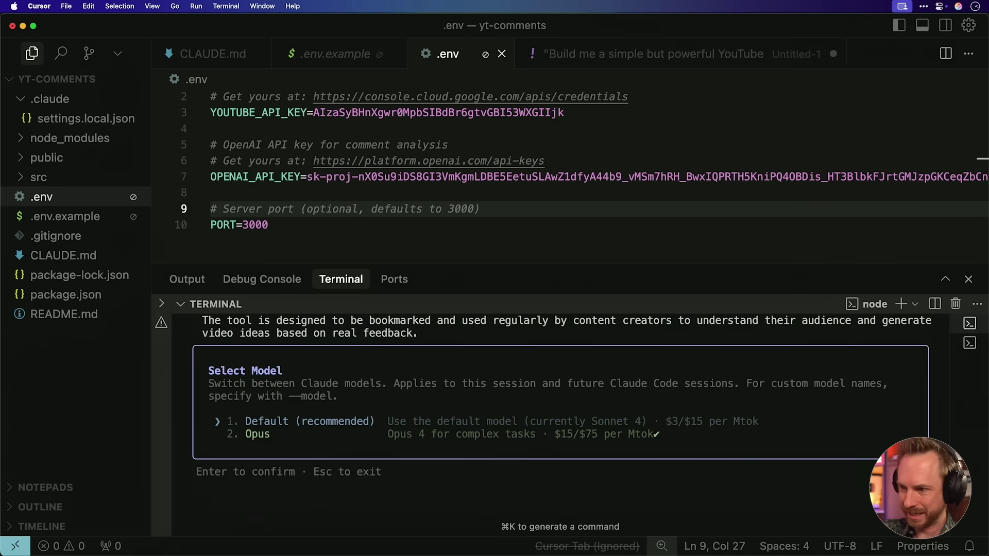
pyautogui.press('Return')
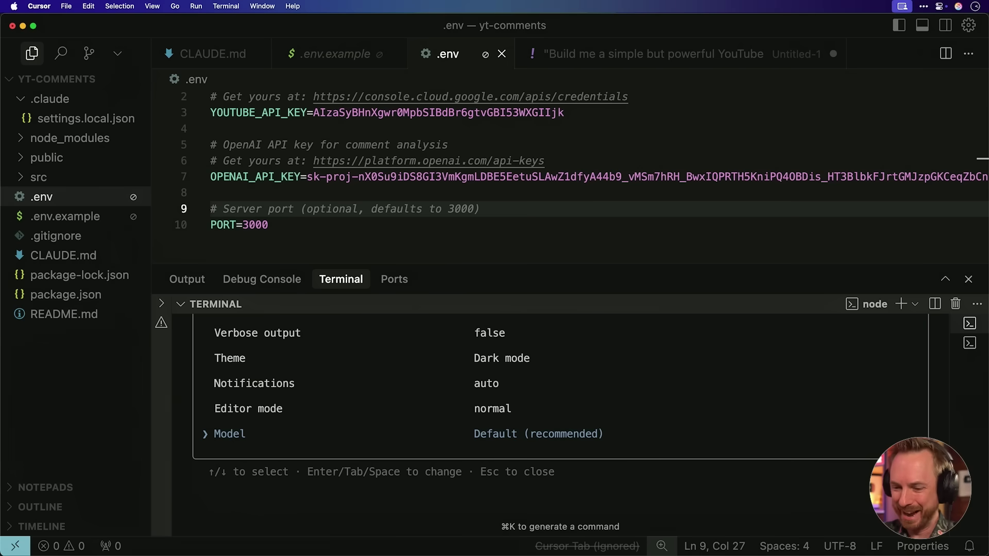
pyautogui.press('Escape')
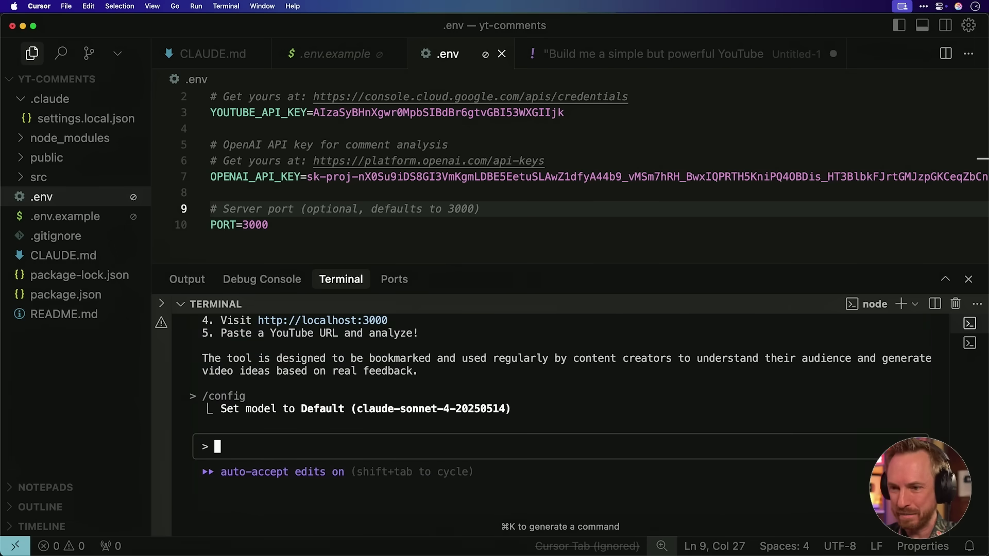
# Step: Send Claude the pasted error log with 'error pls fix' and review its OpenAI API fix
pyautogui.press('super+v')
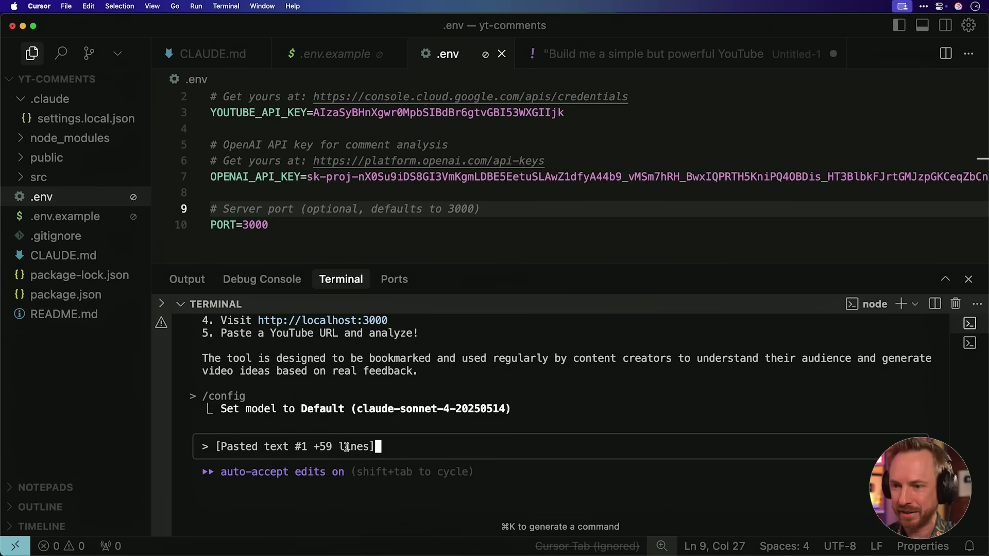
pyautogui.write('error pls fix')
pyautogui.press('Return')
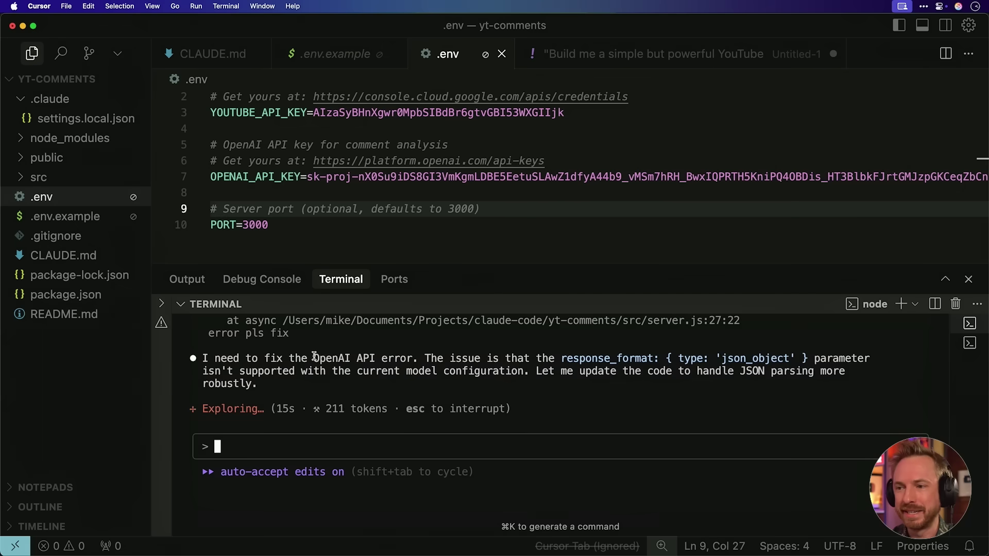
pyautogui.moveTo(313, 358); pyautogui.dragTo(380, 359)
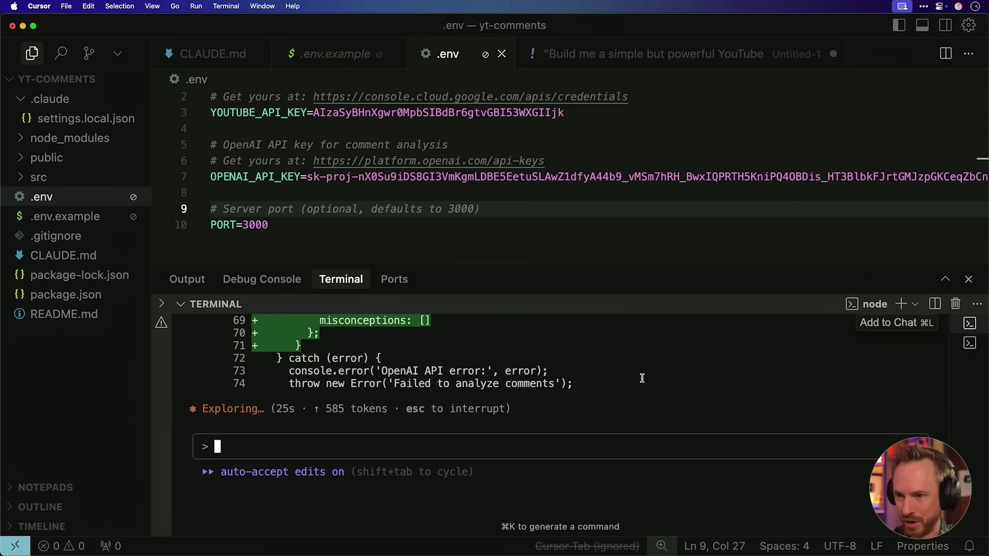
pyautogui.scroll(3, 632, 378)
pyautogui.scroll(2, 632, 378)
pyautogui.scroll(2, 632, 377)
pyautogui.scroll(5, 631, 378)
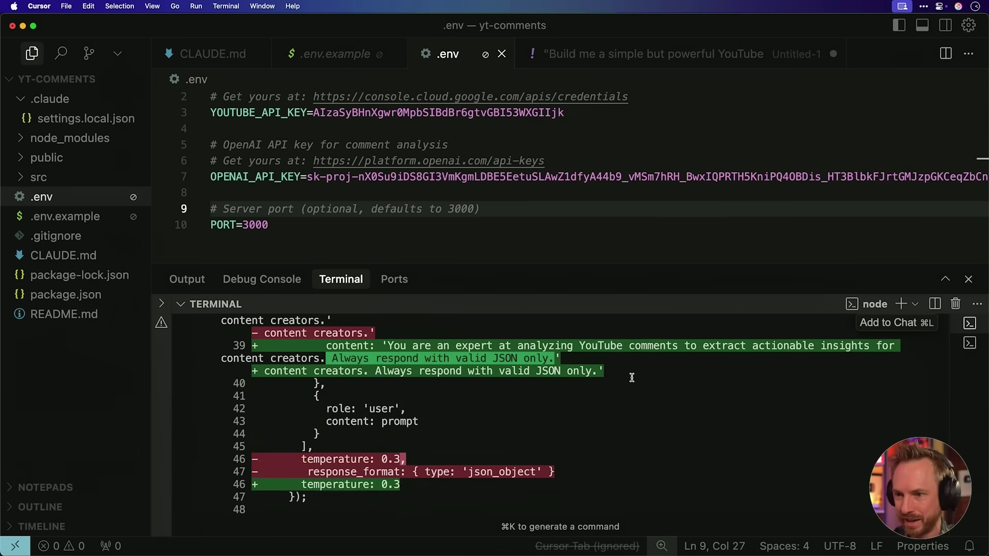
pyautogui.scroll(3, 631, 379)
pyautogui.scroll(1, 632, 377)
pyautogui.scroll(-5, 632, 378)
pyautogui.scroll(-10, 632, 378)
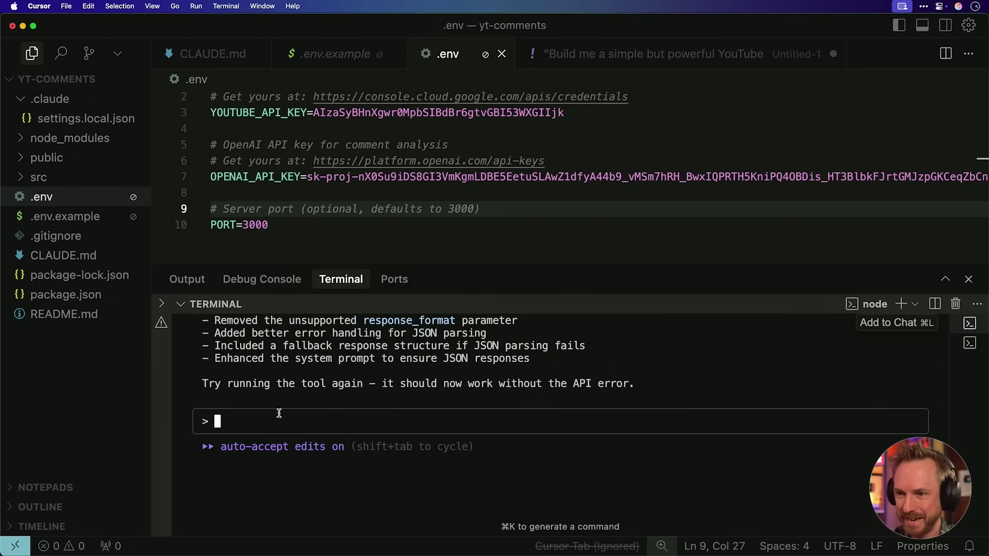
pyautogui.scroll(1, 324, 404)
pyautogui.scroll(2, 323, 400)
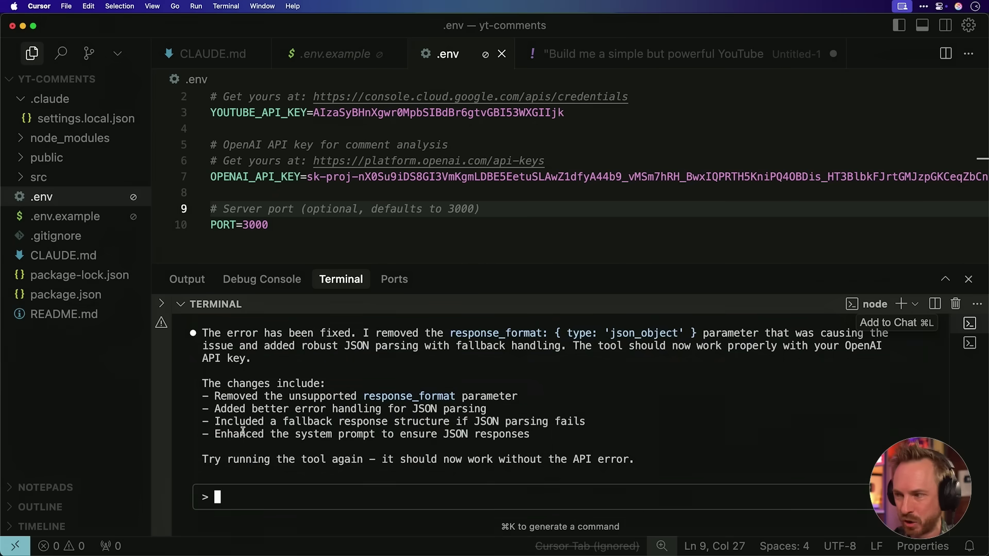
pyautogui.scroll(-3, 444, 440)
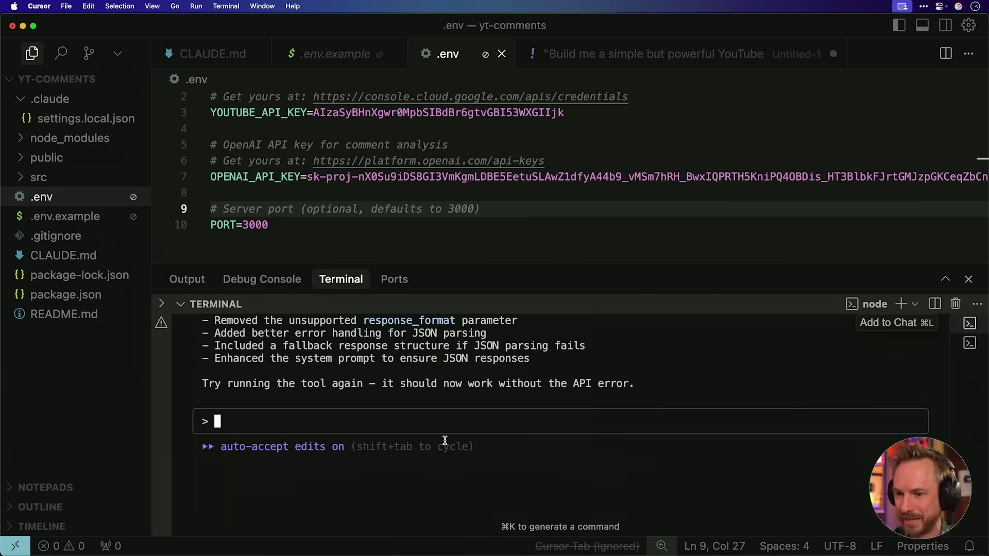
# Step: Restart the comment analyzer server in the node terminal with npm start
pyautogui.click(969, 345)
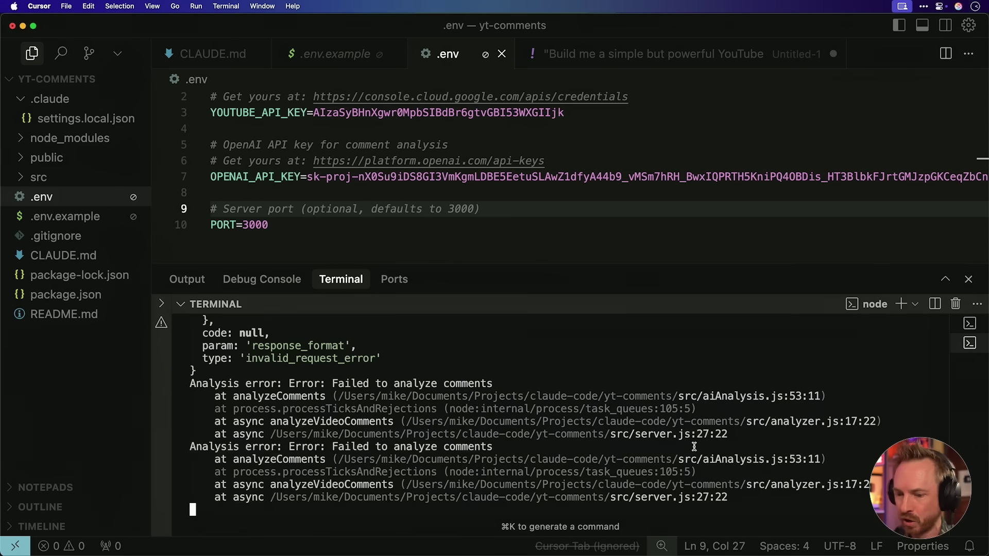
pyautogui.hotkey('ctrl', 'c')
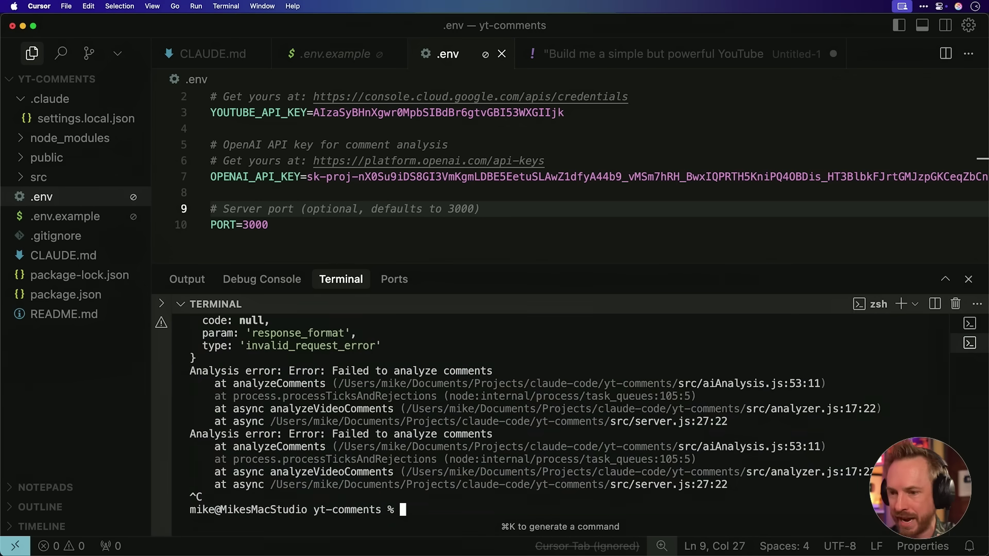
pyautogui.write('npm start')
pyautogui.press('Return')
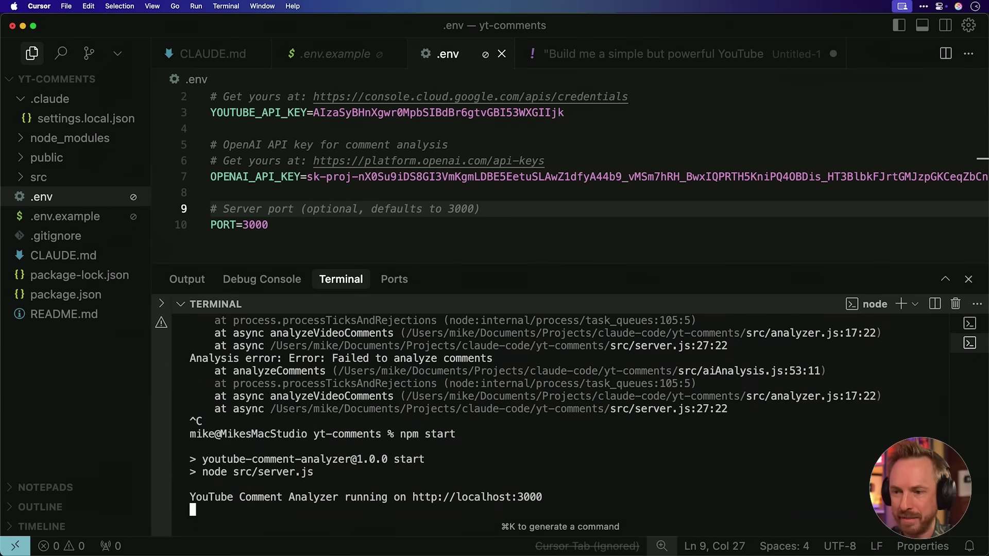
pyautogui.press('super+Tab')
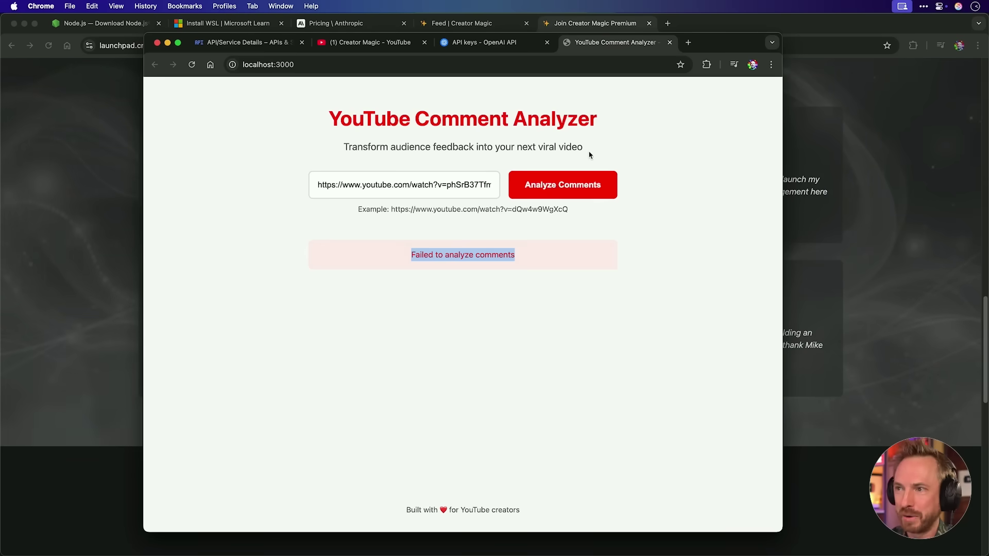
pyautogui.click(447, 177)
pyautogui.press('super+a')
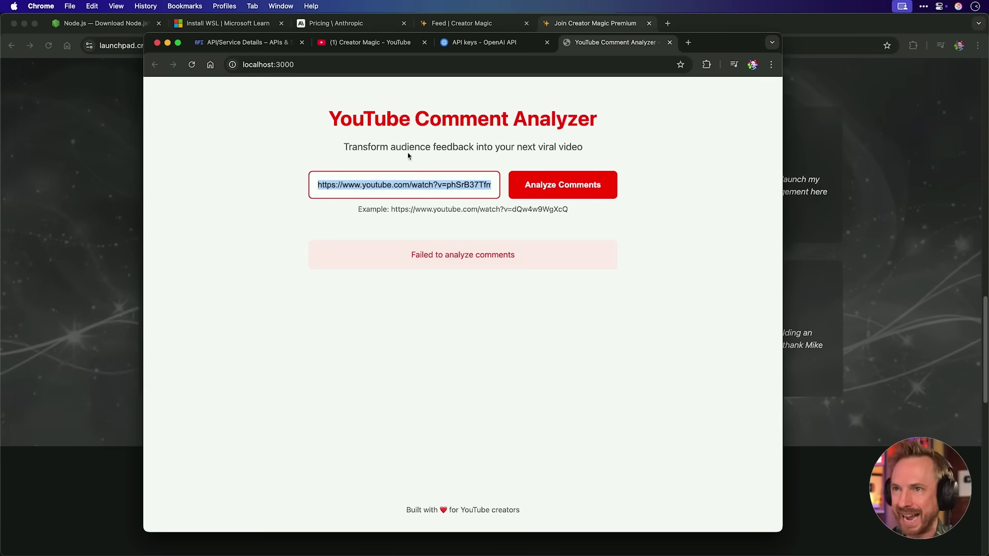
pyautogui.press('super+r')
pyautogui.click(313, 181)
pyautogui.press('super+v')
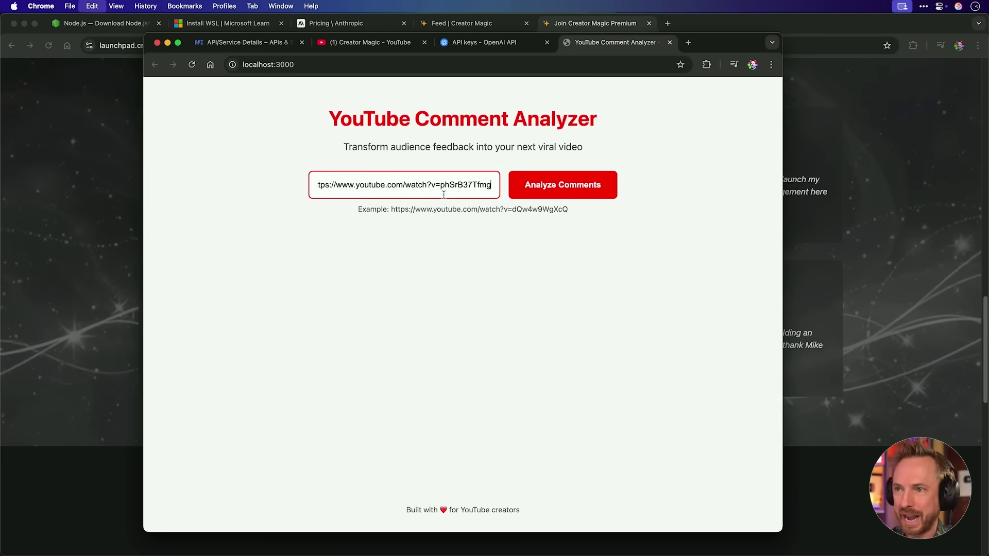
pyautogui.click(553, 197)
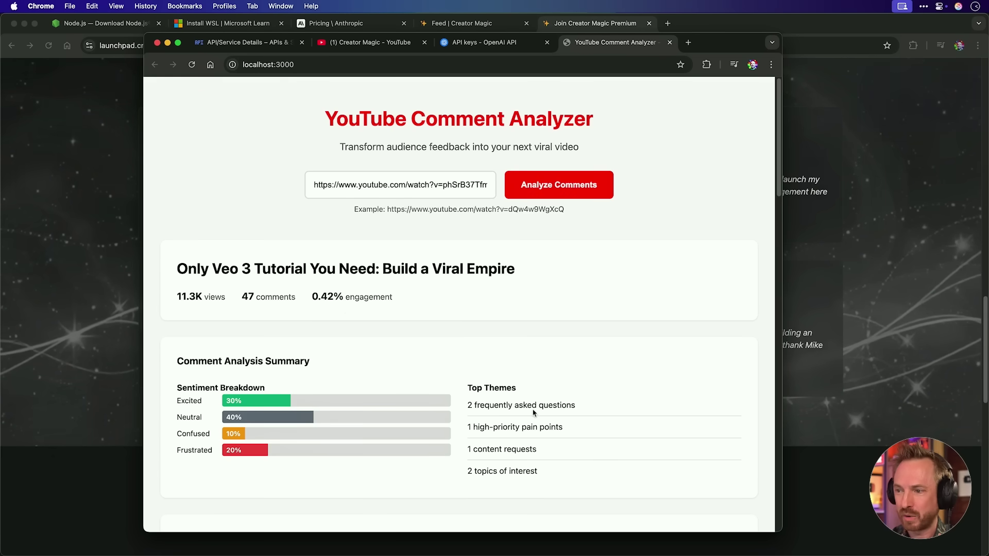
pyautogui.scroll(-2, 540, 429)
pyautogui.scroll(-1, 541, 429)
pyautogui.scroll(-1, 541, 430)
pyautogui.scroll(-1, 541, 430)
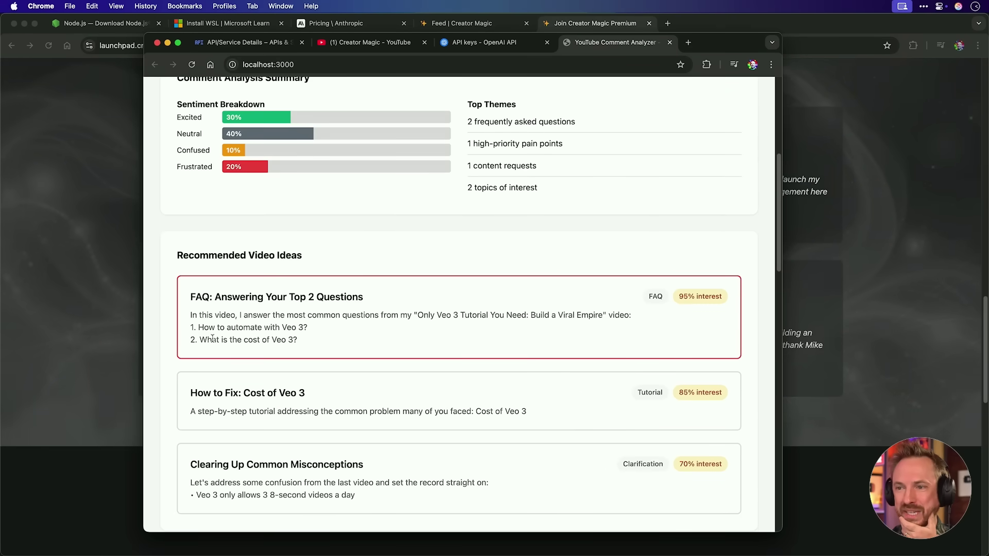
pyautogui.moveTo(202, 327)
pyautogui.mouseDown()
pyautogui.moveTo(315, 335)
pyautogui.moveTo(199, 344)
pyautogui.mouseUp()
pyautogui.scroll(-2, 286, 369)
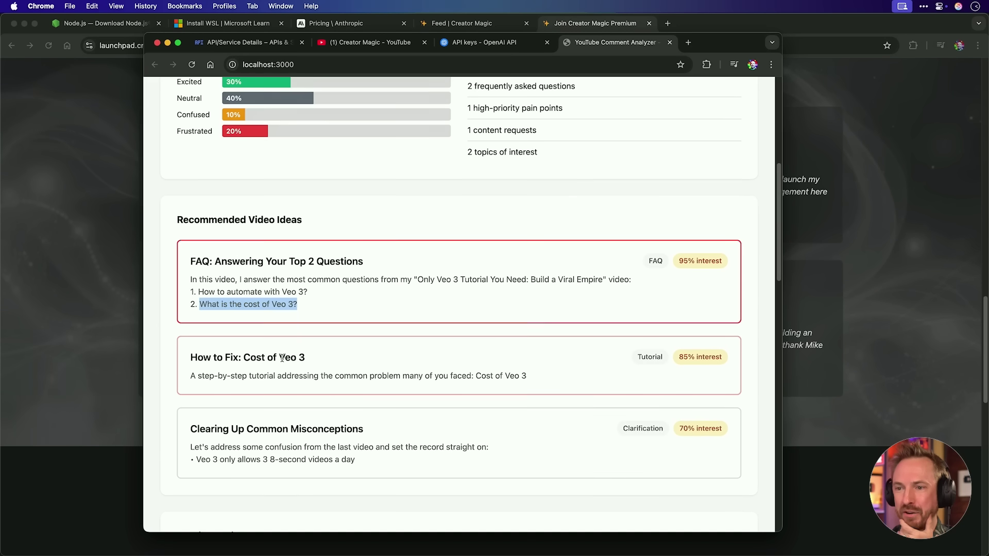
pyautogui.moveTo(247, 360); pyautogui.dragTo(336, 364)
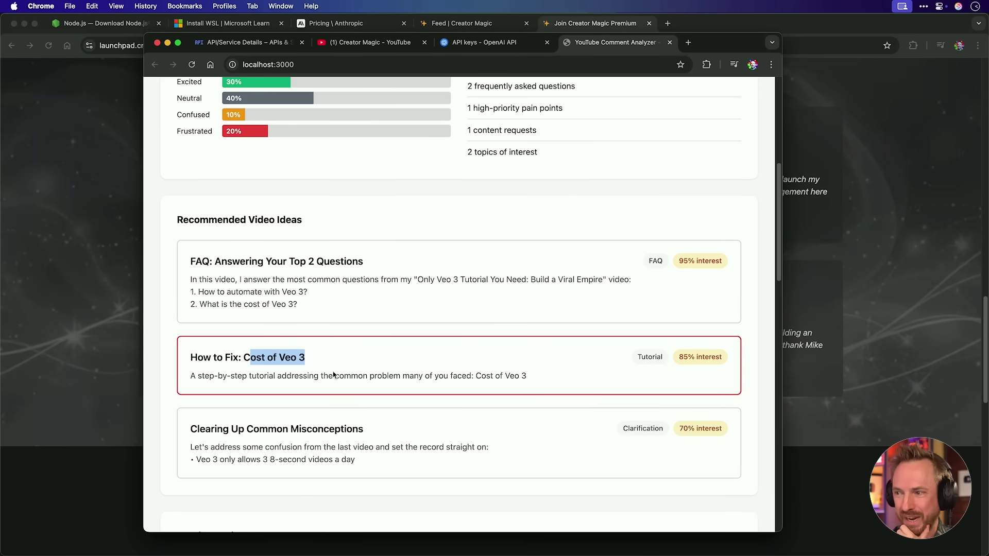
pyautogui.scroll(-1, 309, 378)
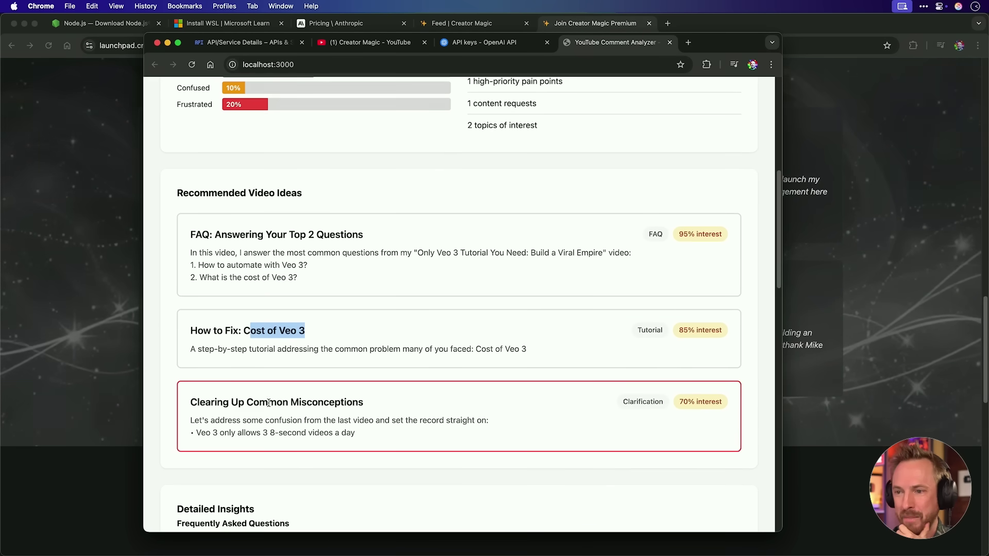
pyautogui.moveTo(198, 432); pyautogui.dragTo(353, 434)
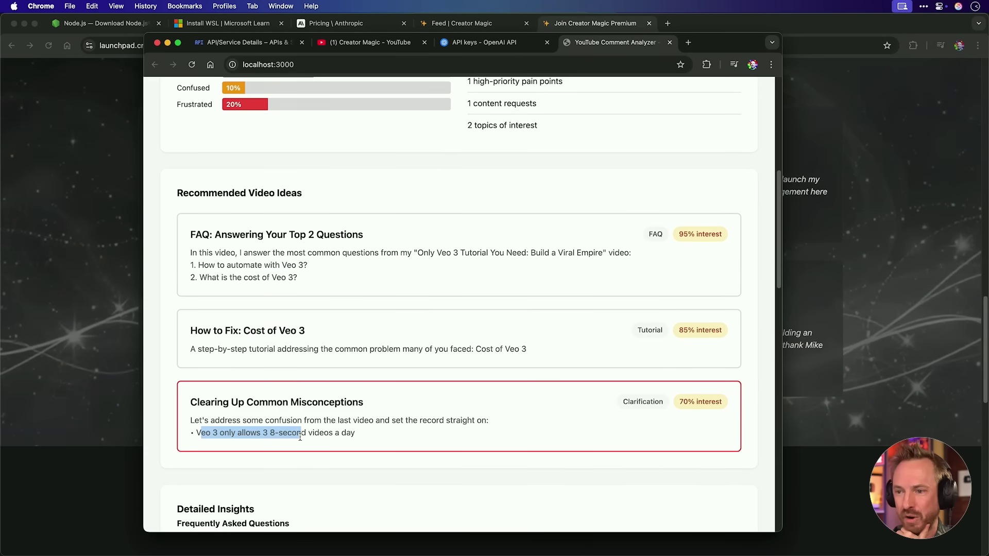
pyautogui.scroll(-2, 354, 435)
pyautogui.scroll(-1, 351, 434)
pyautogui.scroll(-3, 348, 433)
pyautogui.scroll(-2, 345, 433)
pyautogui.scroll(-1, 346, 433)
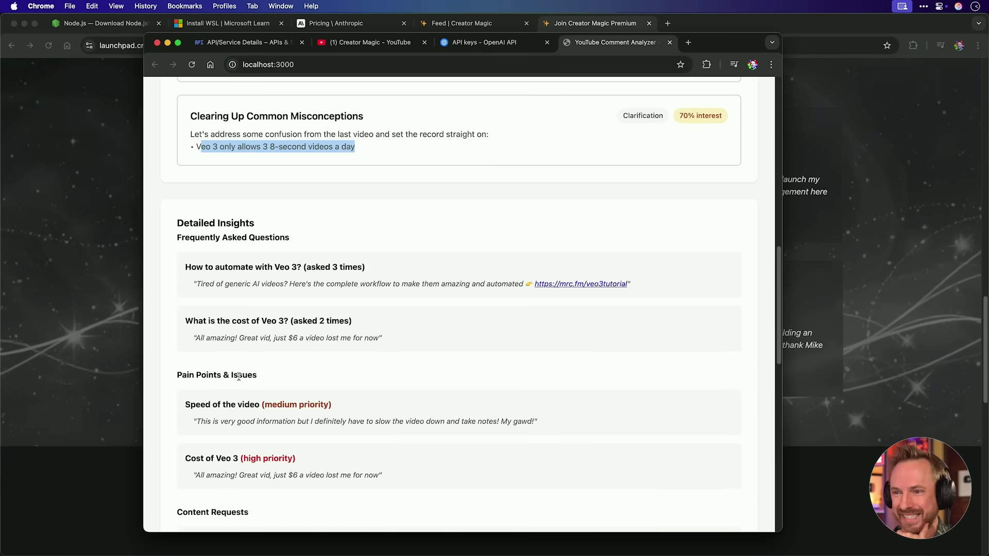
pyautogui.scroll(-2, 236, 367)
pyautogui.scroll(-1, 231, 355)
pyautogui.scroll(-2, 228, 343)
pyautogui.scroll(-2, 226, 336)
pyautogui.scroll(-5, 226, 335)
pyautogui.scroll(-3, 225, 335)
pyautogui.scroll(-1, 226, 335)
pyautogui.scroll(-2, 225, 335)
pyautogui.scroll(-1, 226, 336)
pyautogui.scroll(-2, 254, 343)
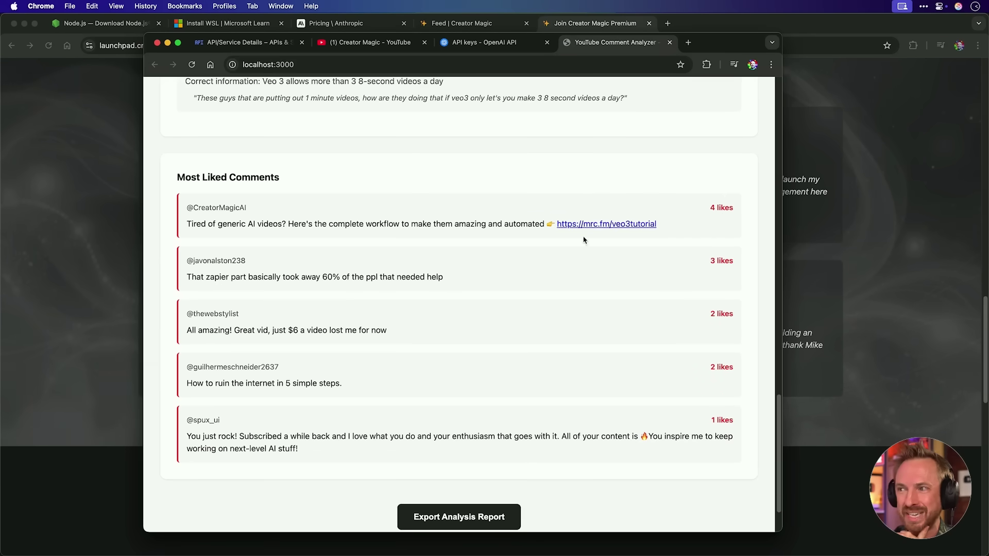
pyautogui.scroll(-1, 660, 372)
pyautogui.scroll(-2, 656, 376)
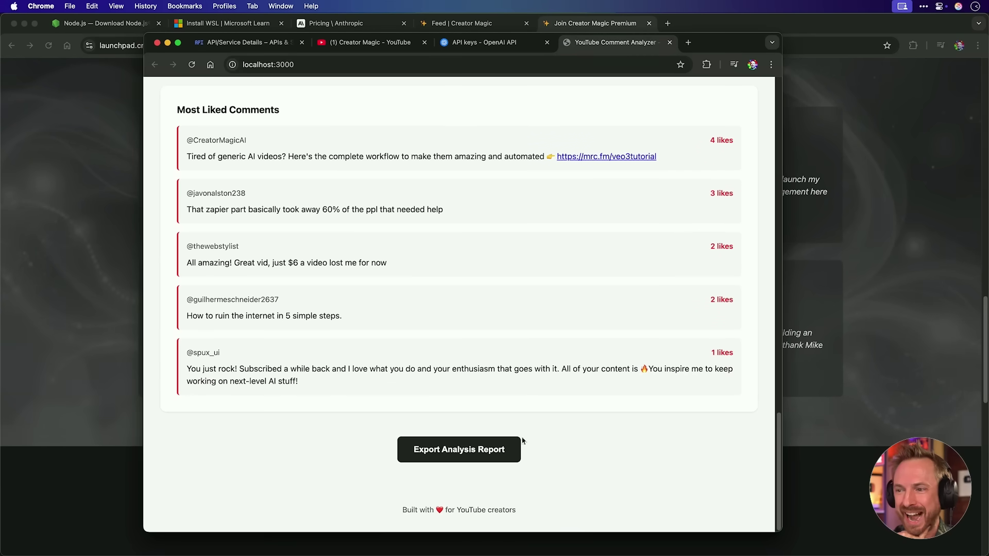
# Step: Export the Veo 3 analysis report and reveal the downloaded .md file in Finder
pyautogui.click(481, 451)
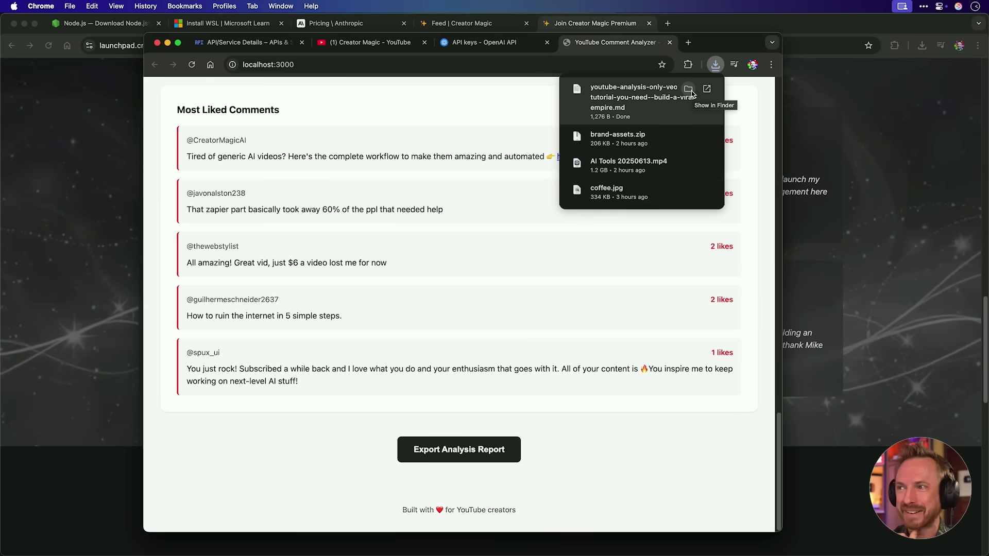
pyautogui.click(688, 89)
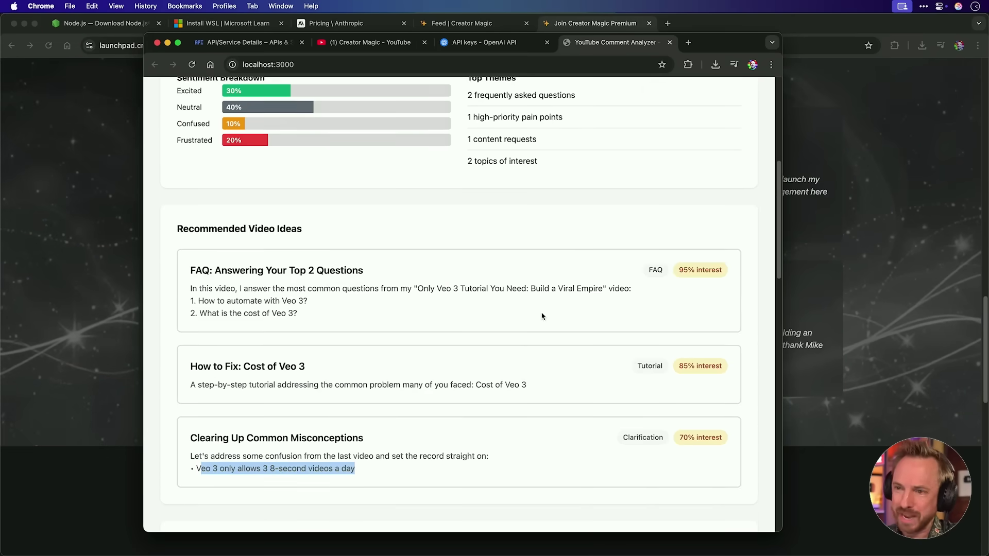
pyautogui.scroll(-2, 542, 316)
pyautogui.scroll(-4, 541, 316)
pyautogui.scroll(-4, 541, 316)
pyautogui.scroll(10, 541, 316)
pyautogui.scroll(10, 542, 316)
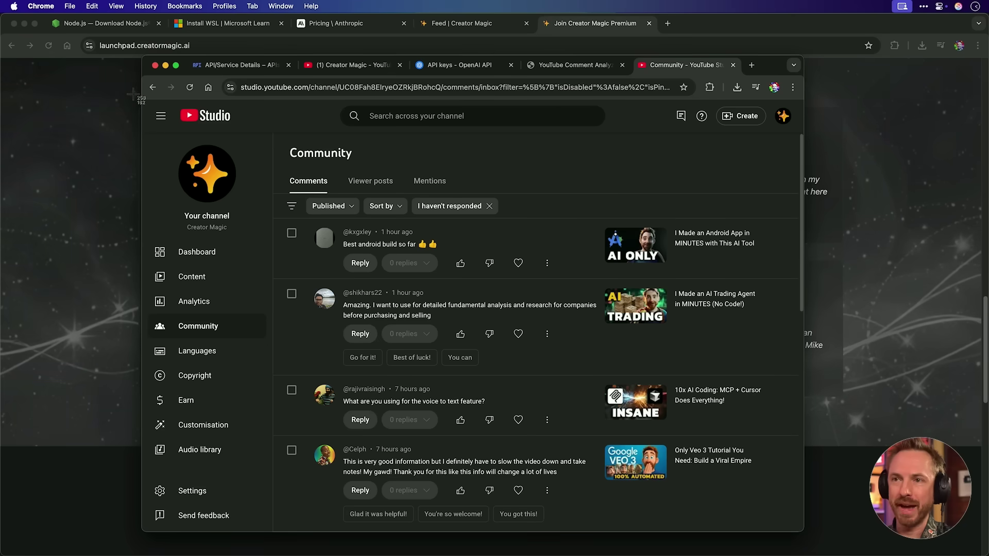
# Step: Capture a screenshot of the YouTube Studio comments area as a design reference
pyautogui.moveTo(142, 101); pyautogui.dragTo(801, 530)
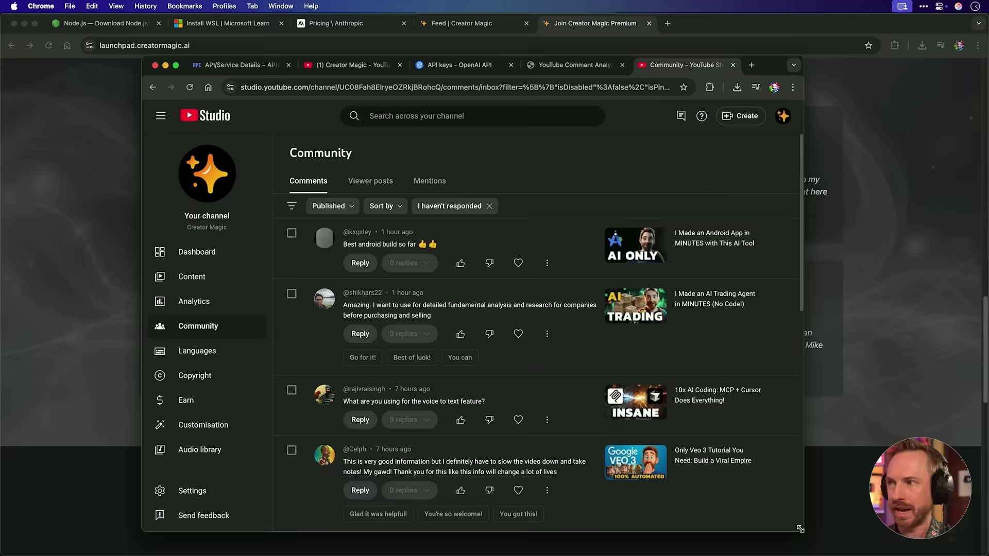
pyautogui.press('super+Tab')
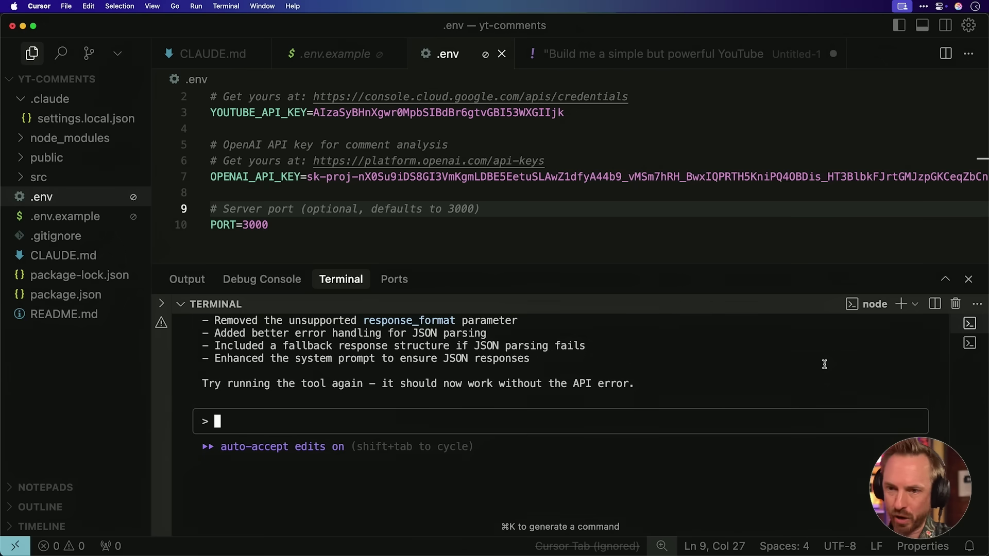
pyautogui.write('Make the UI look like this')
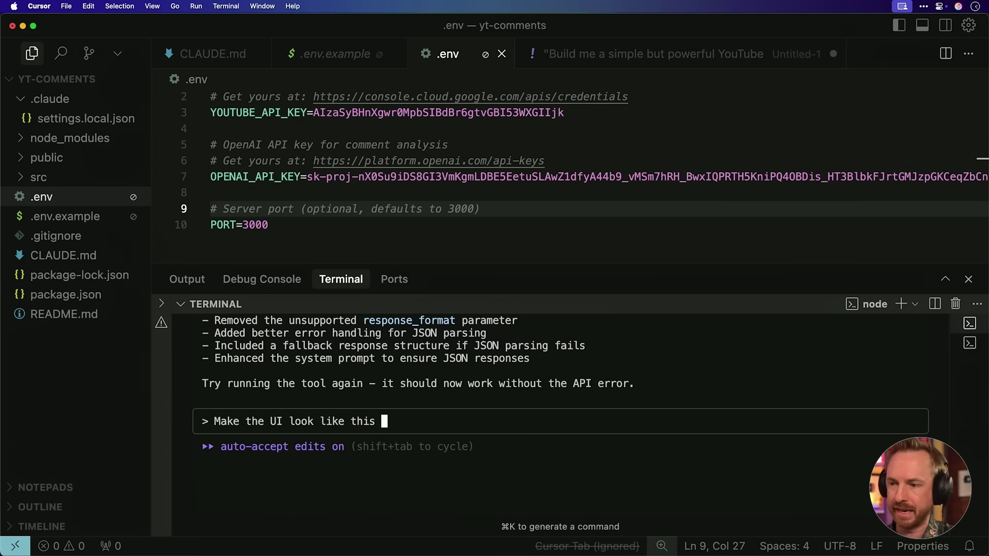
# Step: Ask Claude Code to 'Make the UI look like this', attaching the Desktop screenshot
pyautogui.press('super+Tab')
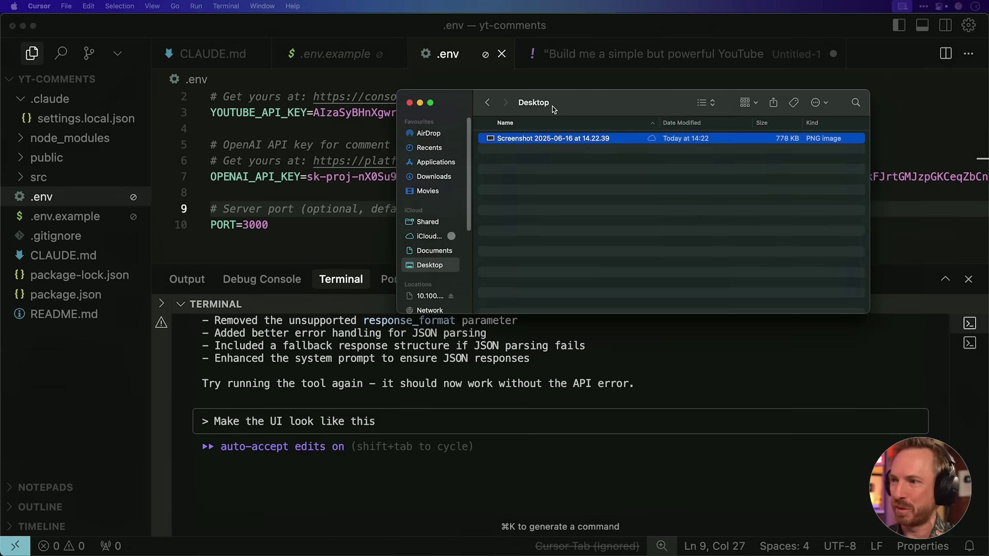
pyautogui.moveTo(523, 136); pyautogui.dragTo(402, 418)
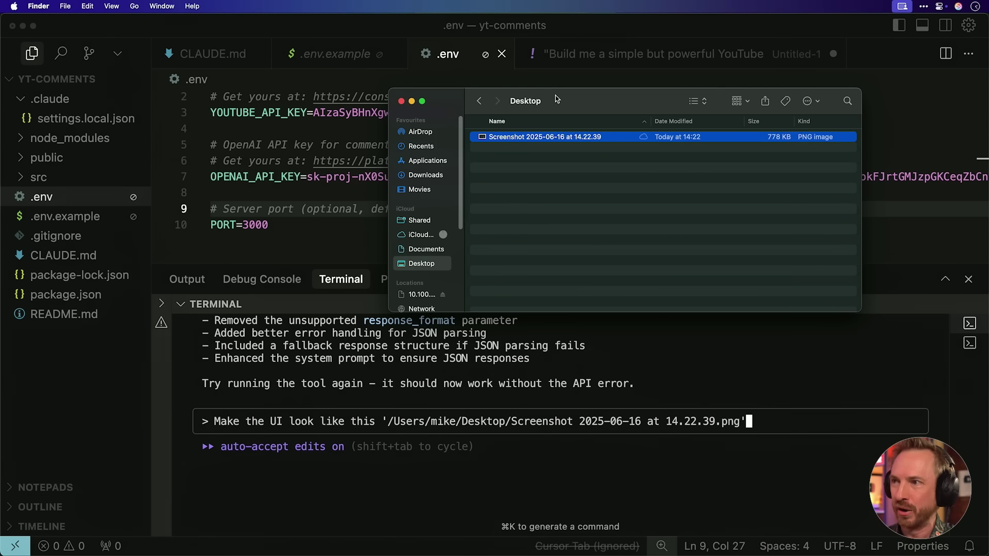
pyautogui.press('super+w')
pyautogui.press('super+Tab')
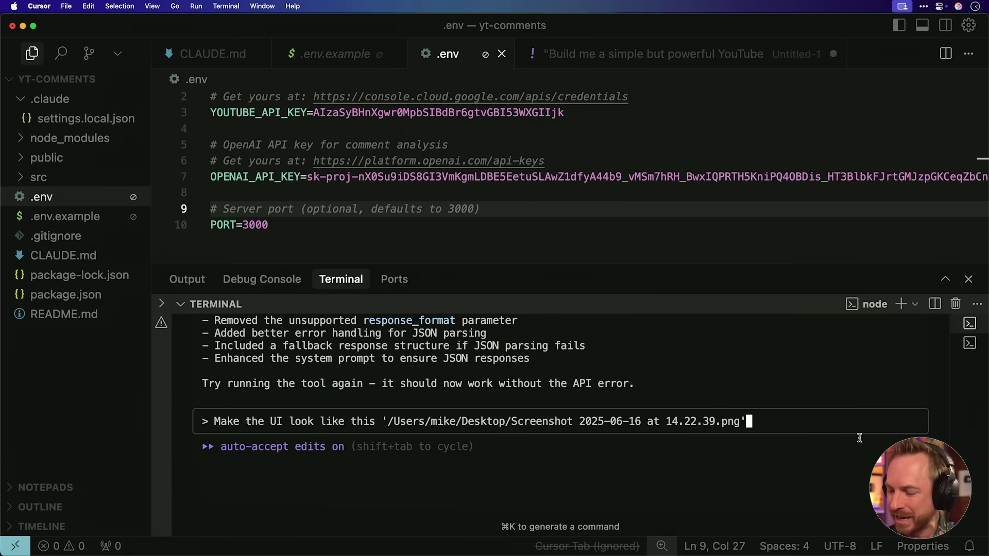
pyautogui.press('Return')
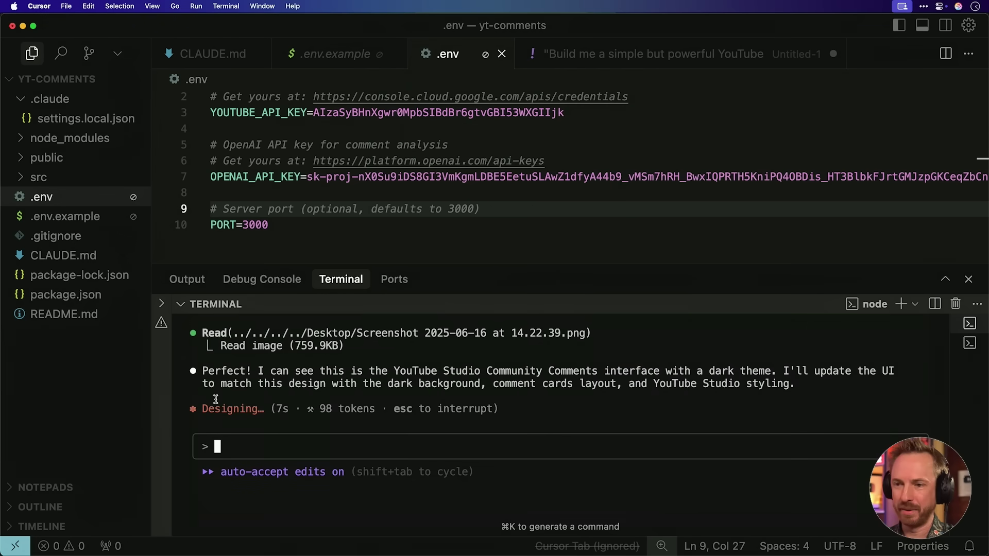
pyautogui.doubleClick(222, 408)
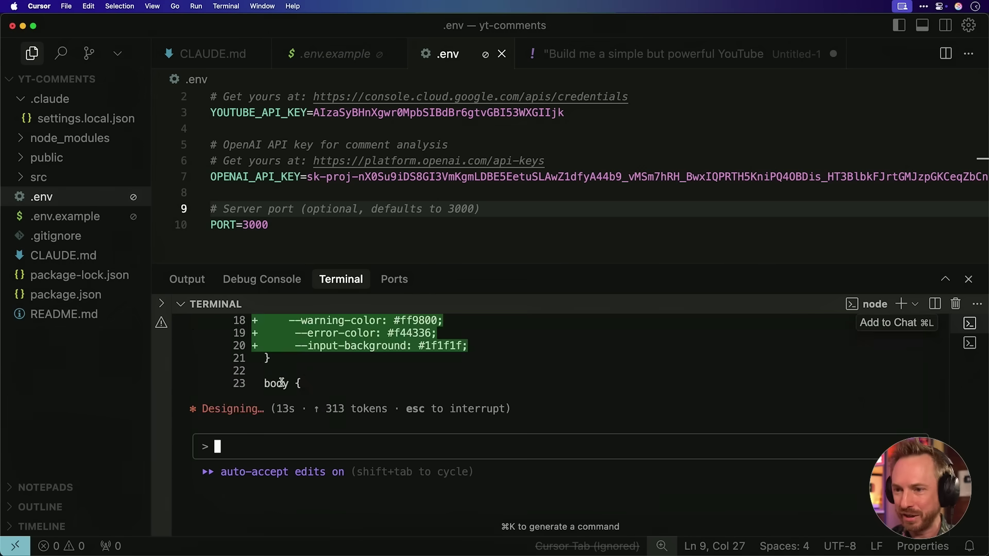
pyautogui.scroll(3, 407, 386)
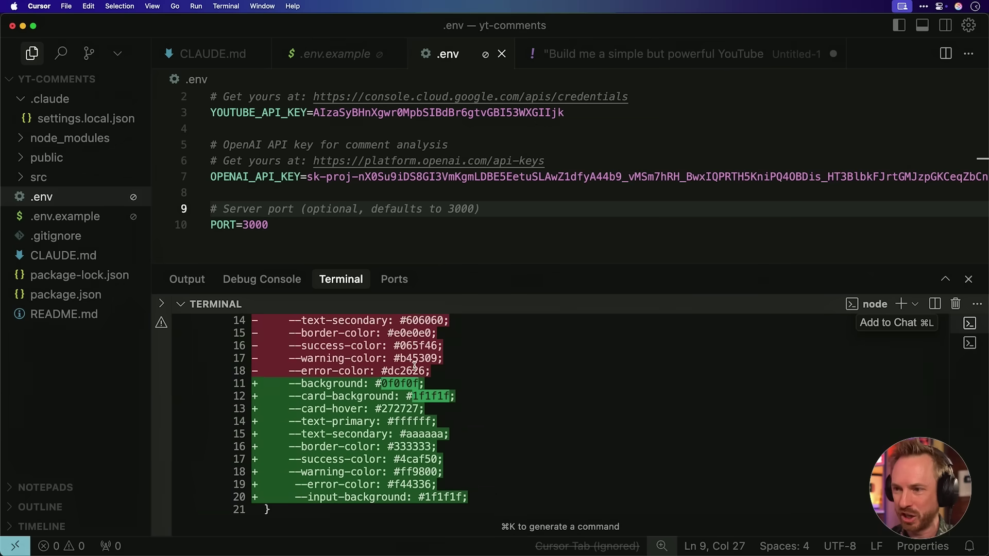
pyautogui.scroll(3, 410, 378)
pyautogui.scroll(5, 415, 366)
pyautogui.scroll(-10, 406, 394)
pyautogui.scroll(-2, 397, 420)
pyautogui.scroll(3, 503, 418)
pyautogui.scroll(3, 611, 408)
pyautogui.scroll(-1, 611, 394)
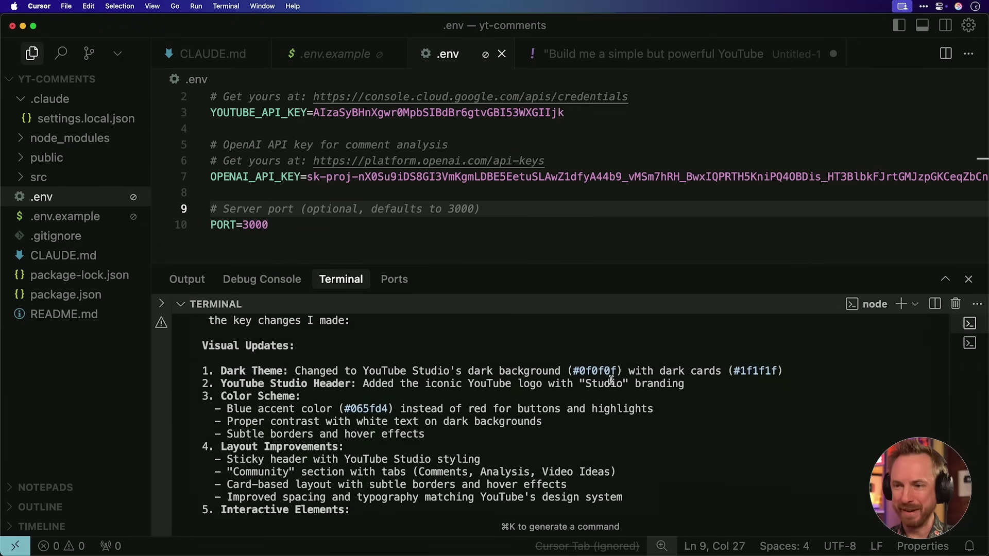
pyautogui.press('super+Tab')
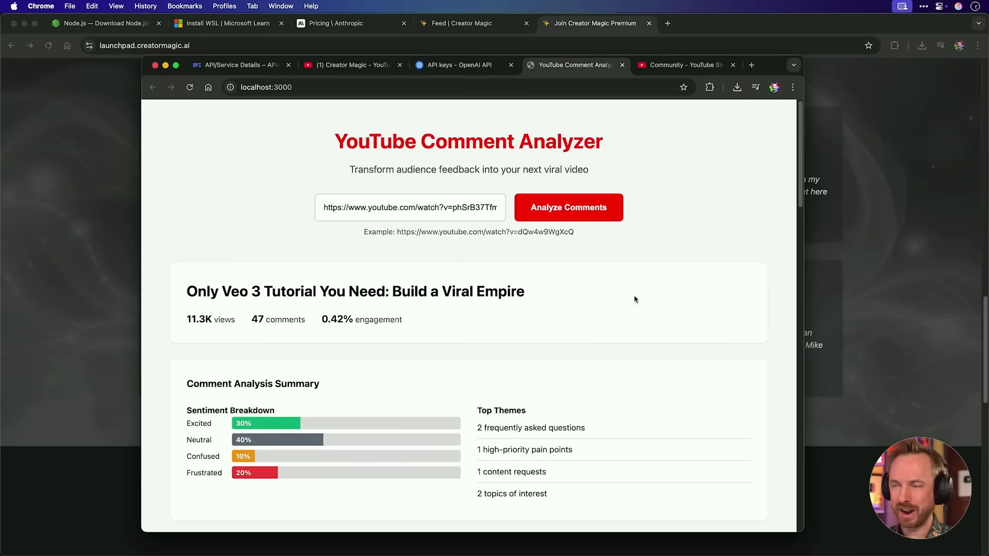
# Step: Reload the restyled analyzer and analyze the newest Creator Magic video using its copied link
pyautogui.press('super+r')
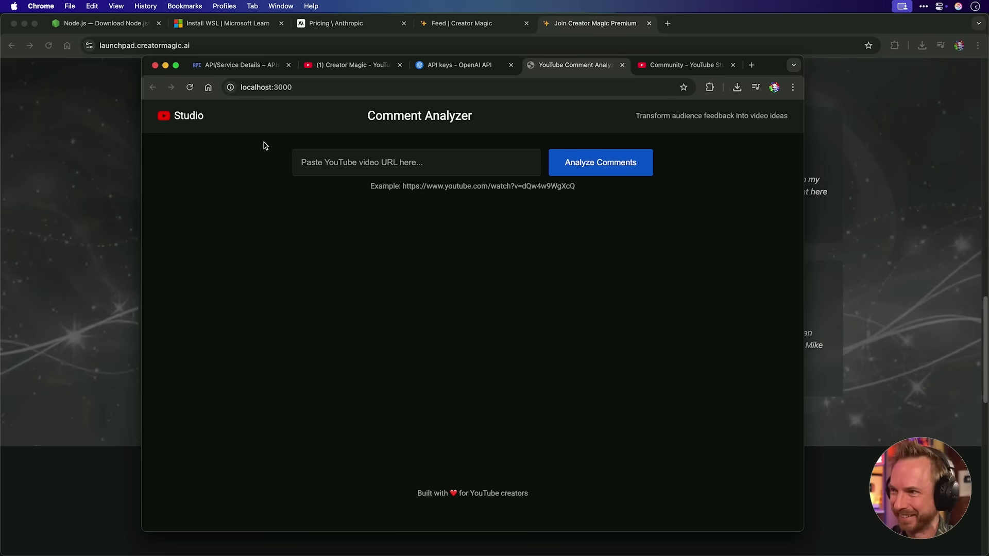
pyautogui.click(328, 64)
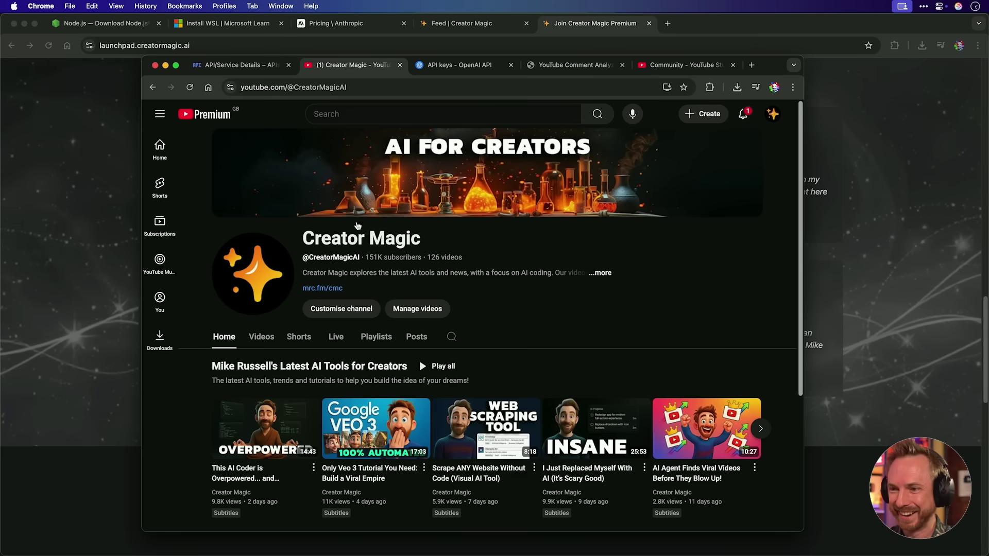
pyautogui.rightClick(250, 426)
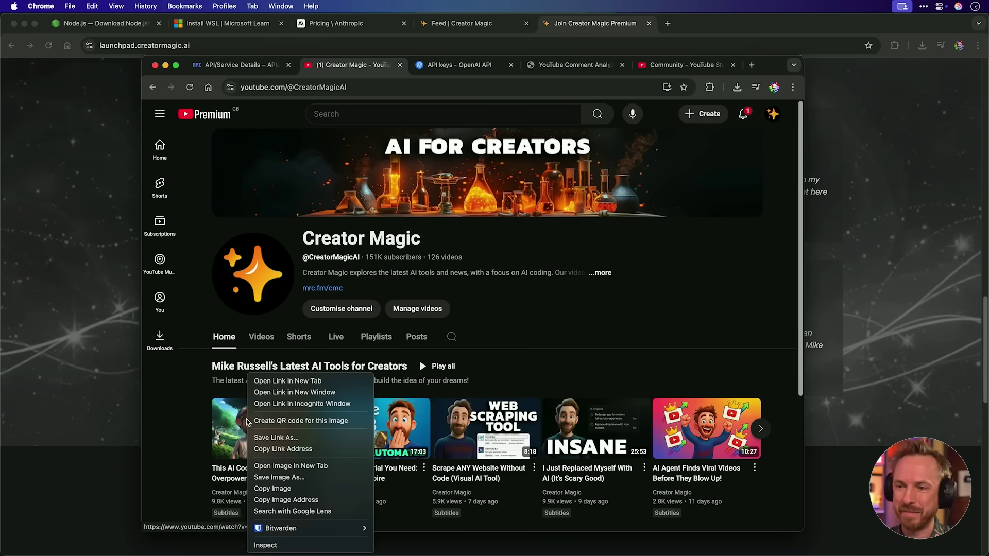
pyautogui.click(283, 448)
pyautogui.click(541, 65)
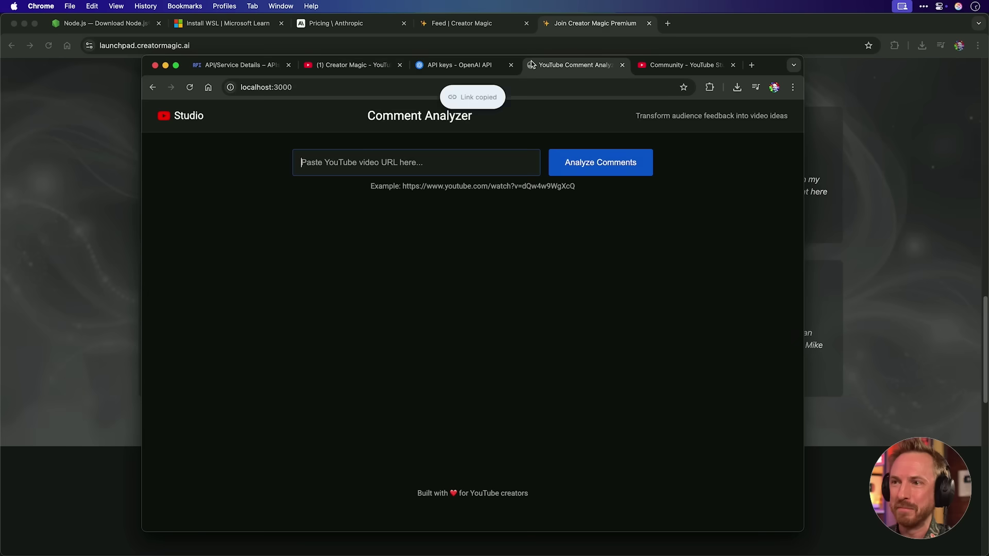
pyautogui.press('super+v')
pyautogui.click(583, 162)
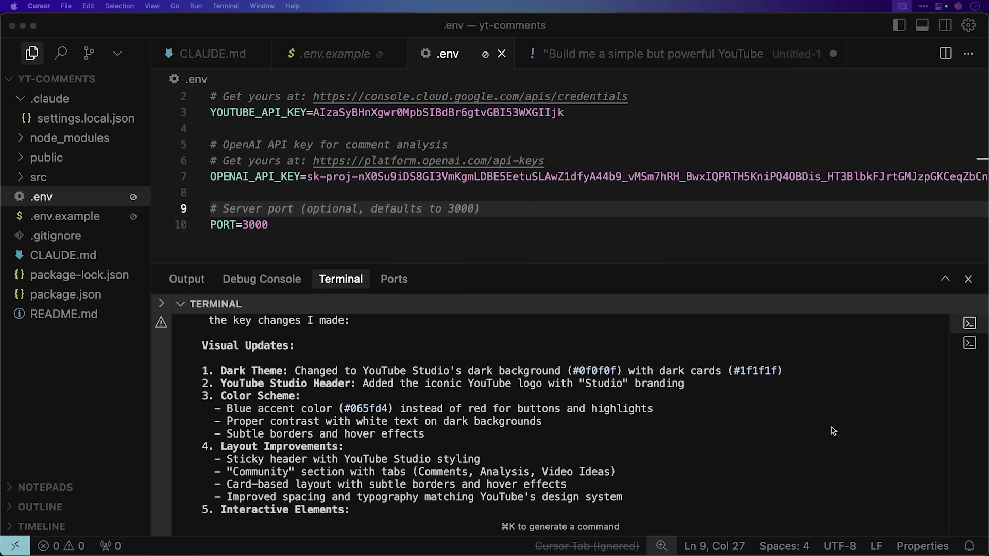
pyautogui.moveTo(576, 387)
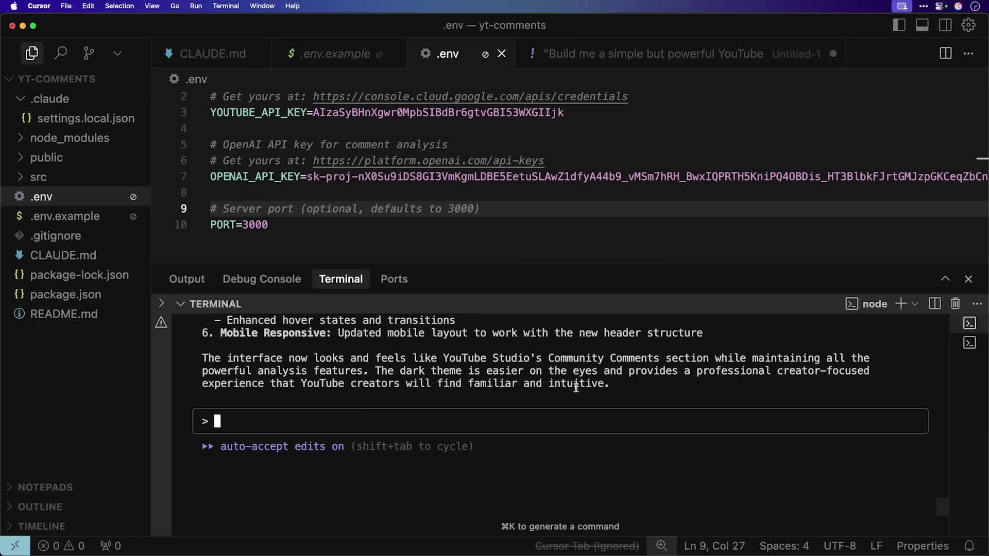
# Step: Exit Claude Code with Ctrl+C to print the usage summary showing $3.06 total cost
pyautogui.hotkey('ctrl', 'c')
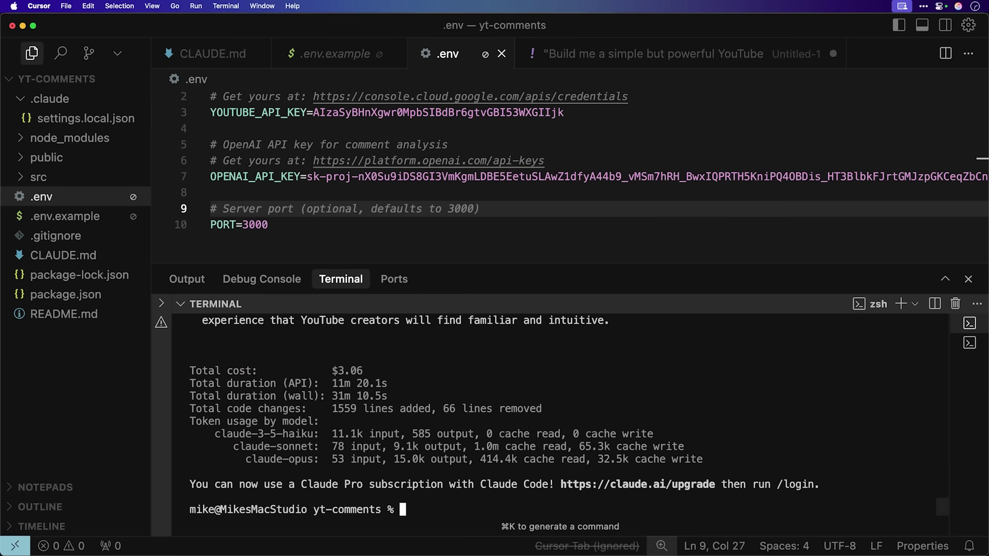